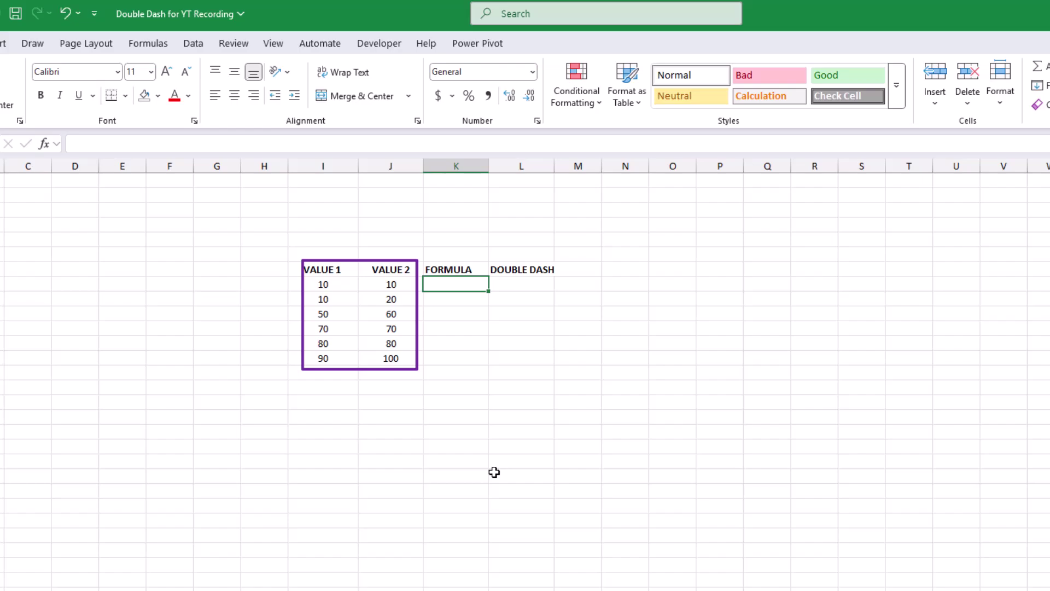
# Enter =I8=J8 in the first FORMULA cell, K8, and fill it down the column to K13
pyautogui.write('=')
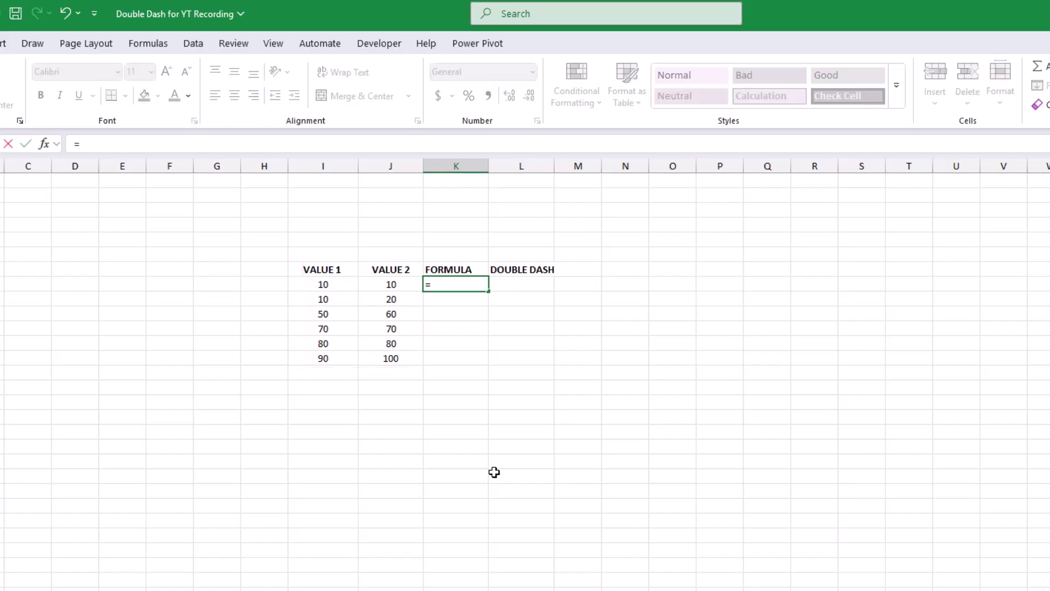
pyautogui.click(318, 284)
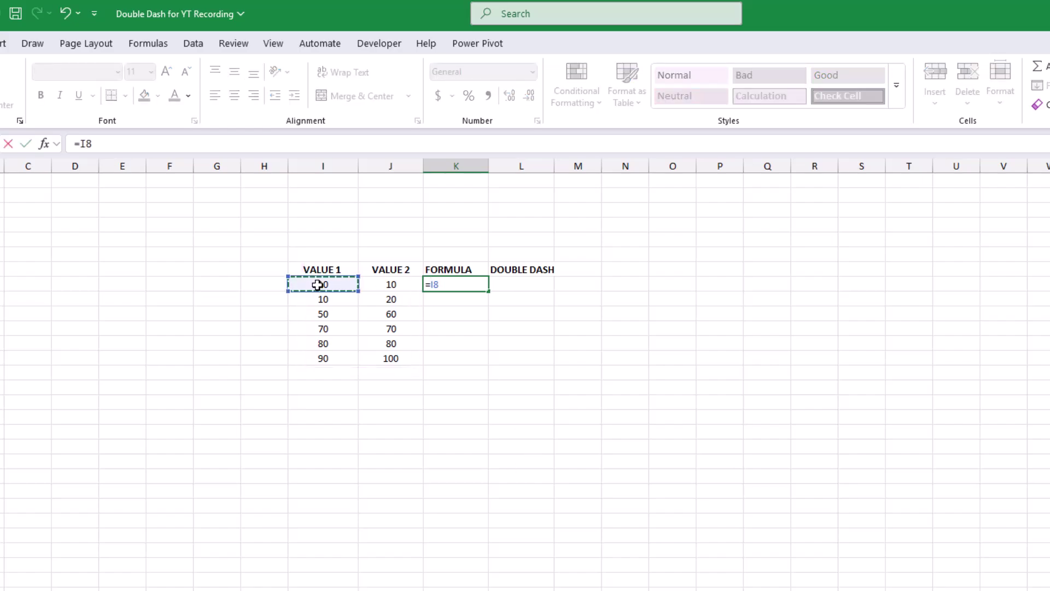
pyautogui.write('=')
pyautogui.click(391, 284)
pyautogui.press('Return')
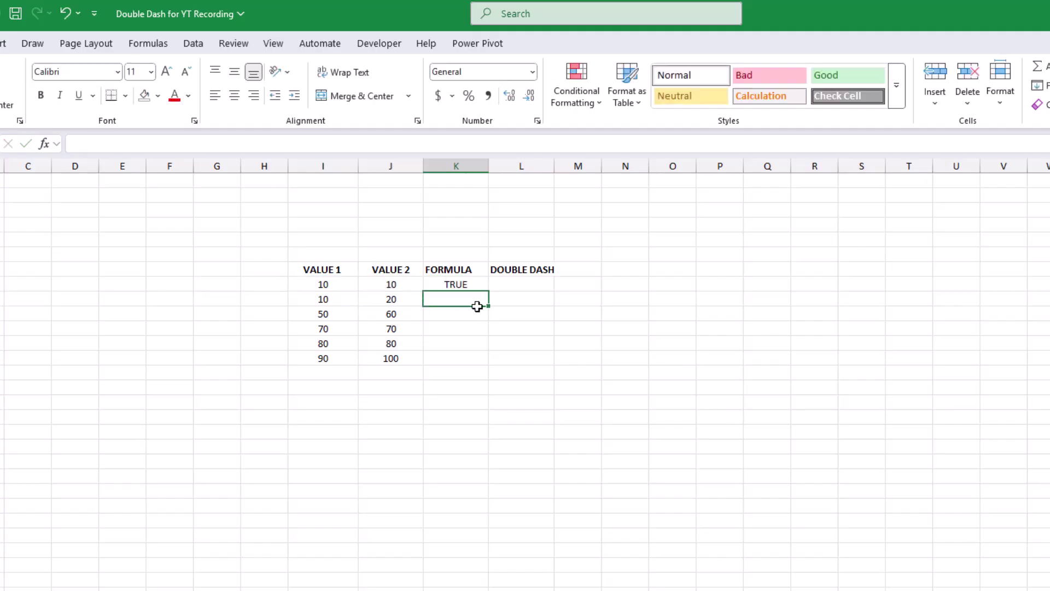
pyautogui.click(480, 287)
pyautogui.moveTo(488, 291); pyautogui.dragTo(492, 375)
pyautogui.click(550, 445)
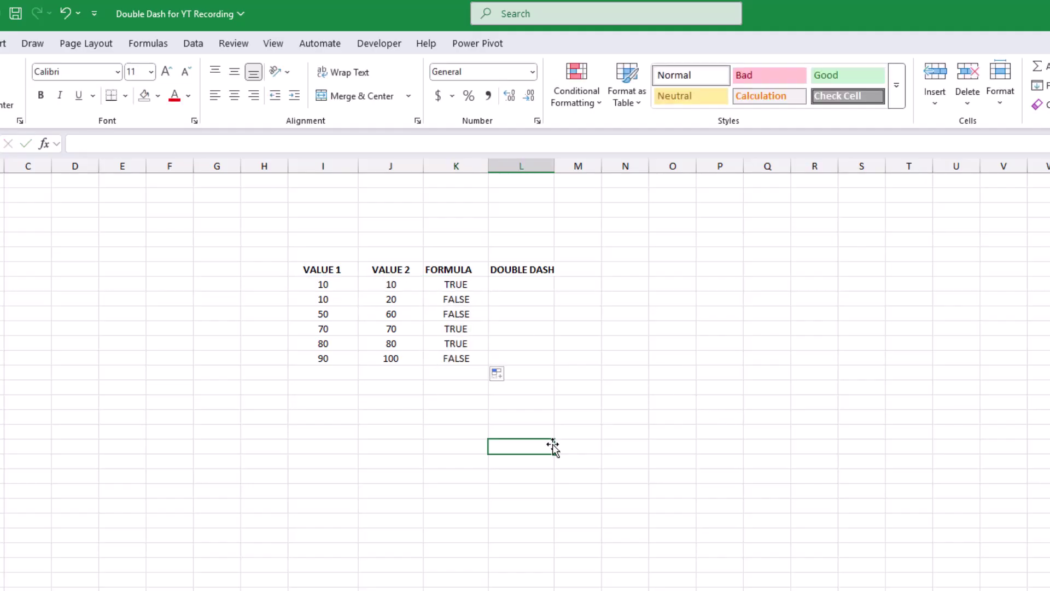
# Enter =--(I8=J8) in the first DOUBLE DASH cell, L8, and fill it down the column to L13
pyautogui.click(521, 285)
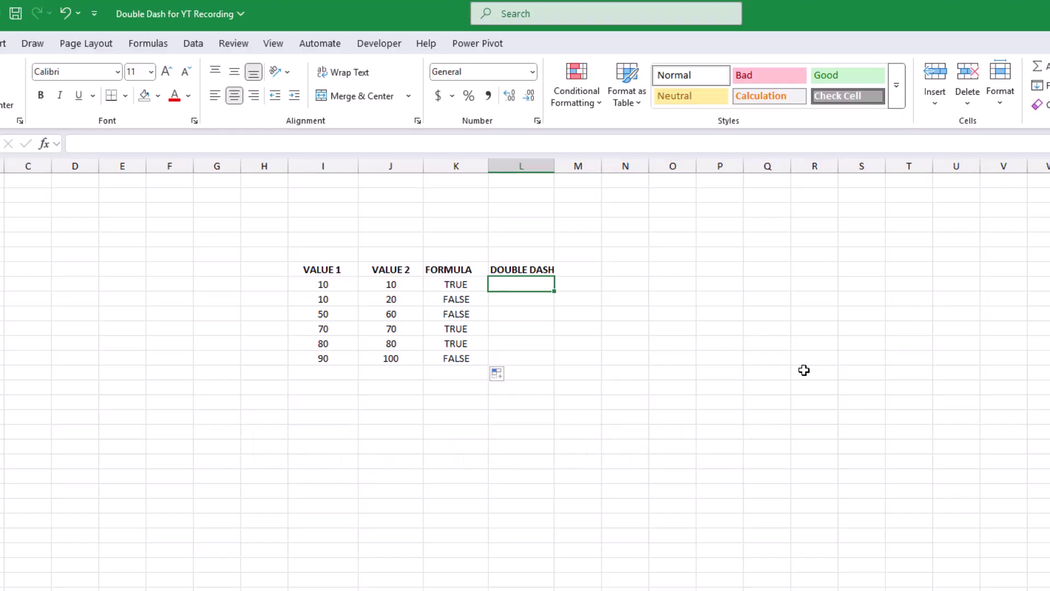
pyautogui.write('=--')
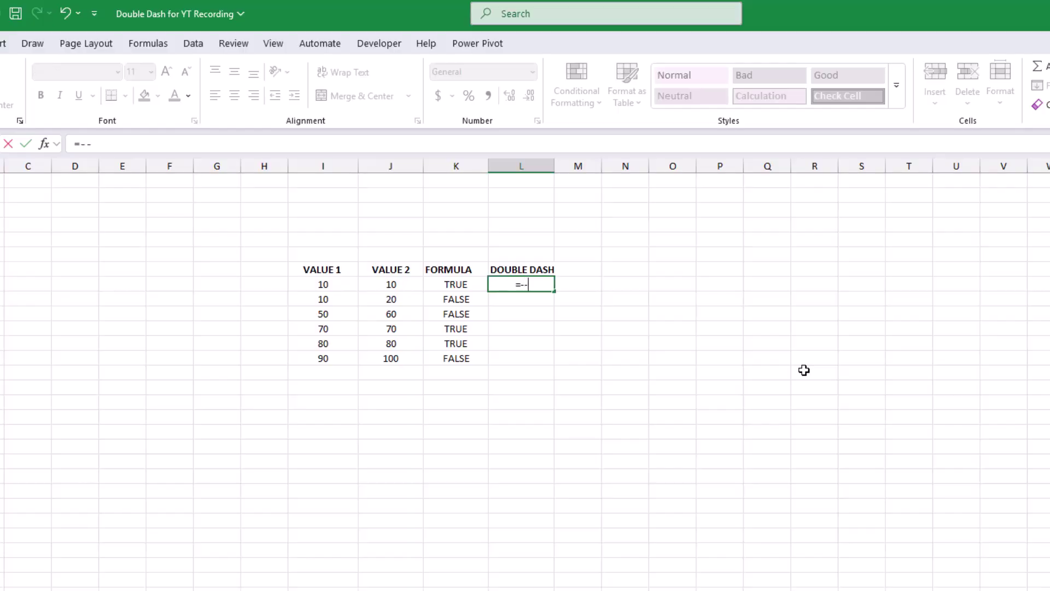
pyautogui.write('(')
pyautogui.click(340, 288)
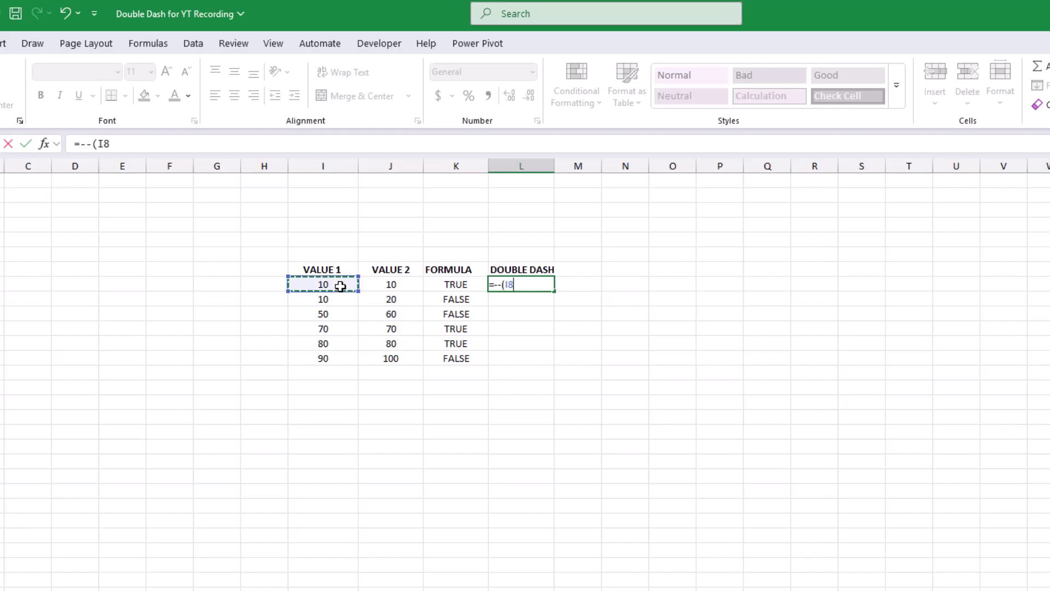
pyautogui.write('=')
pyautogui.click(392, 284)
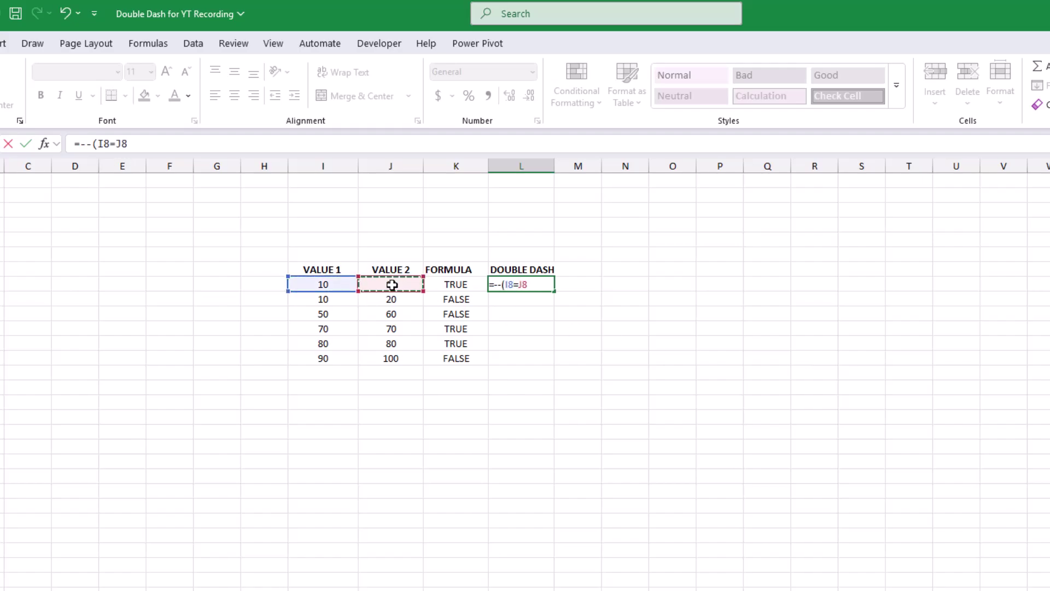
pyautogui.write(')')
pyautogui.press('Return')
pyautogui.click(541, 284)
pyautogui.doubleClick(554, 291)
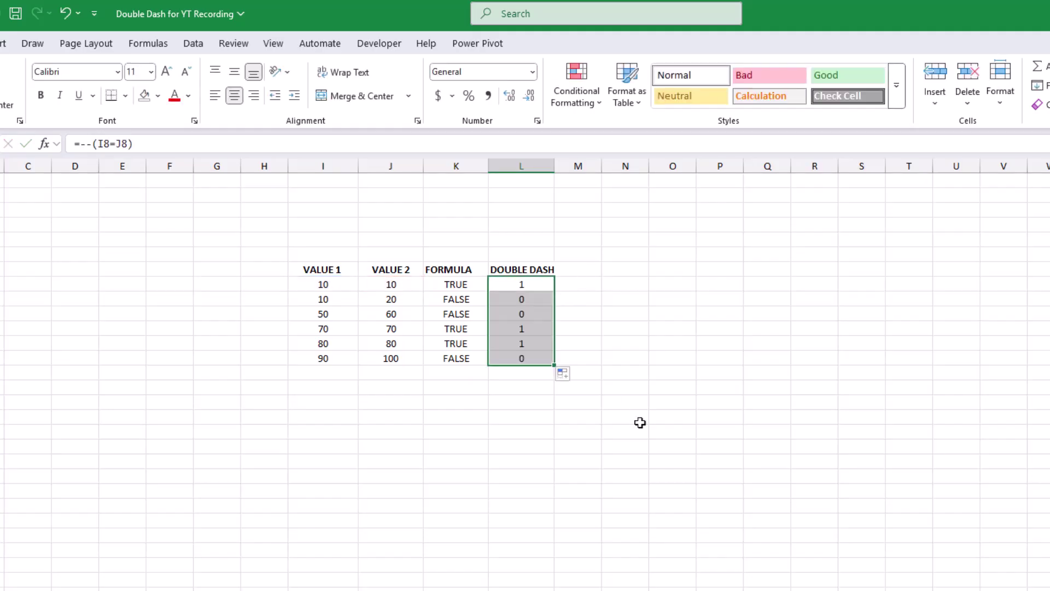
pyautogui.click(641, 422)
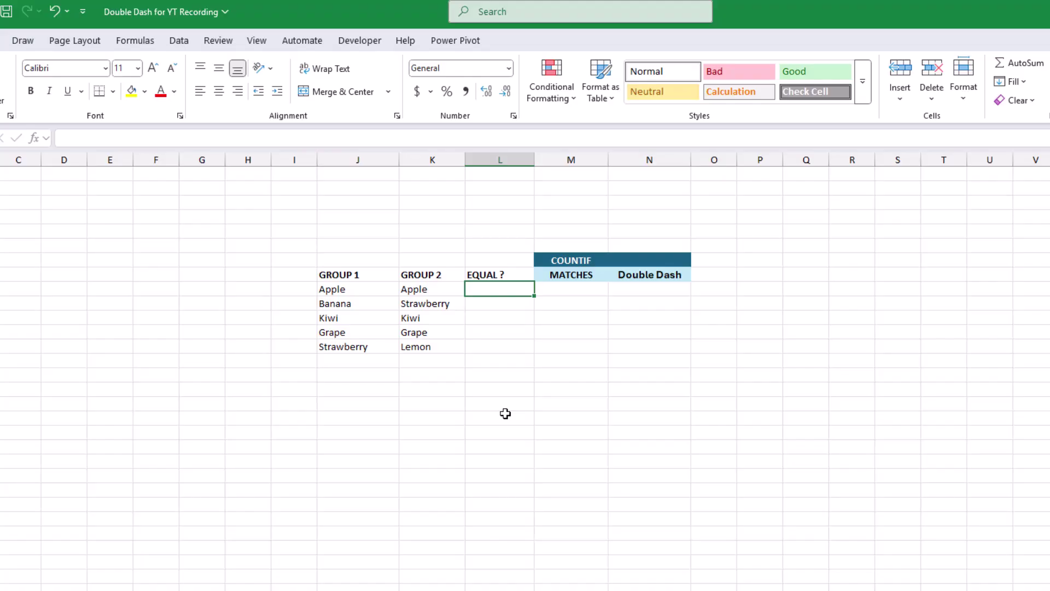
# Compare the two fruit groups with =J9=K9 in the first EQUAL ? cell, L9, and fill it down to L13
pyautogui.write('=')
pyautogui.click(367, 290)
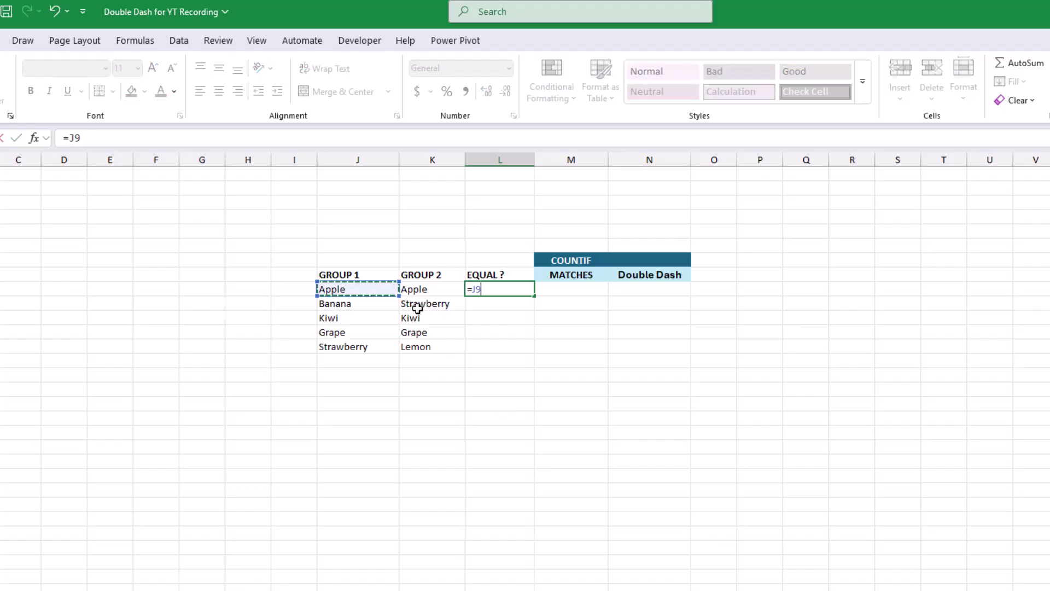
pyautogui.write('=')
pyautogui.click(438, 296)
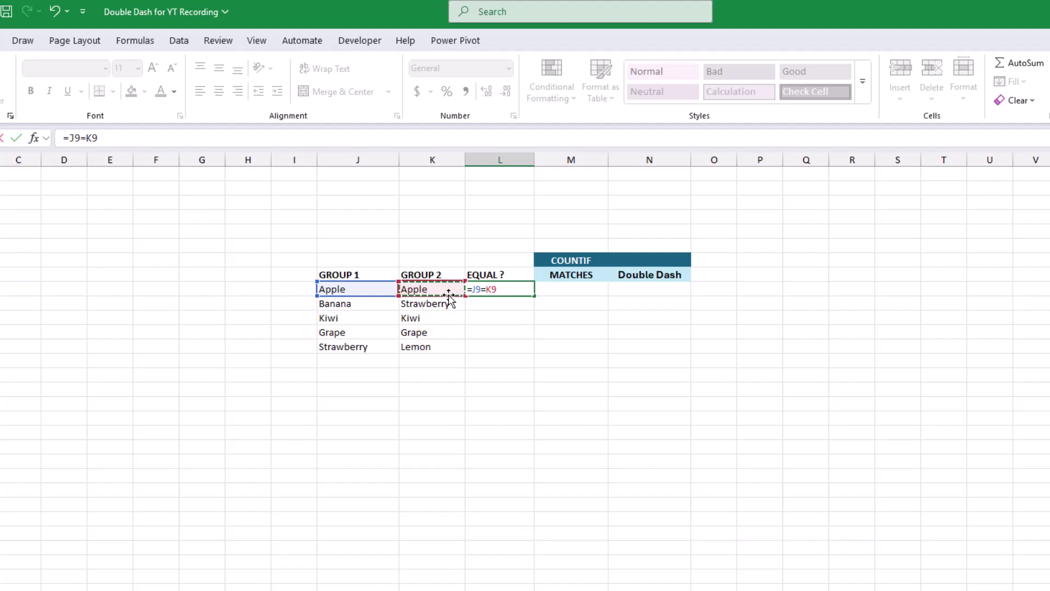
pyautogui.press('Return')
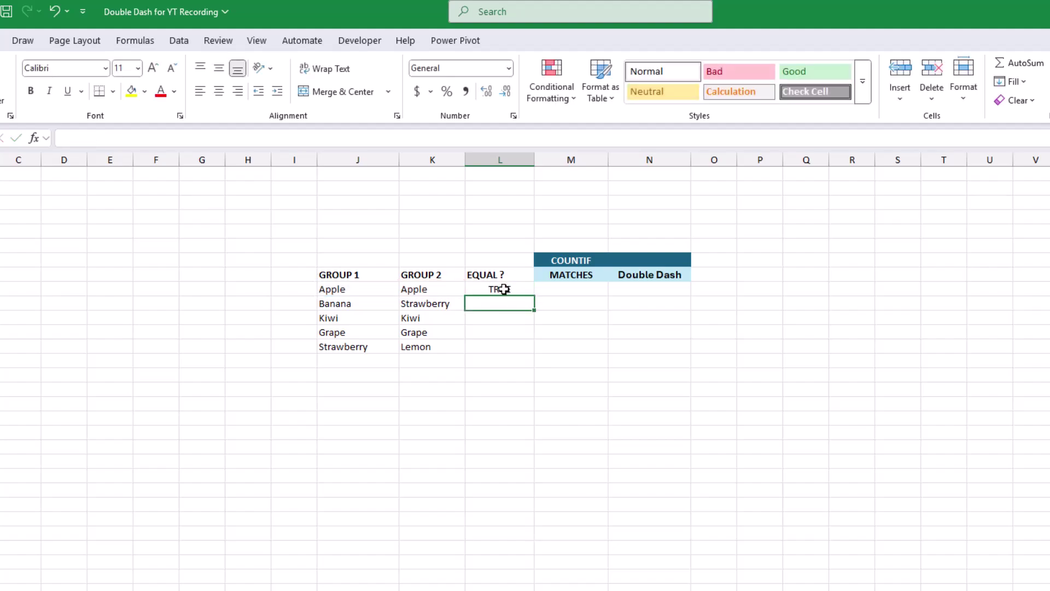
pyautogui.click(504, 288)
pyautogui.moveTo(534, 296); pyautogui.dragTo(534, 353)
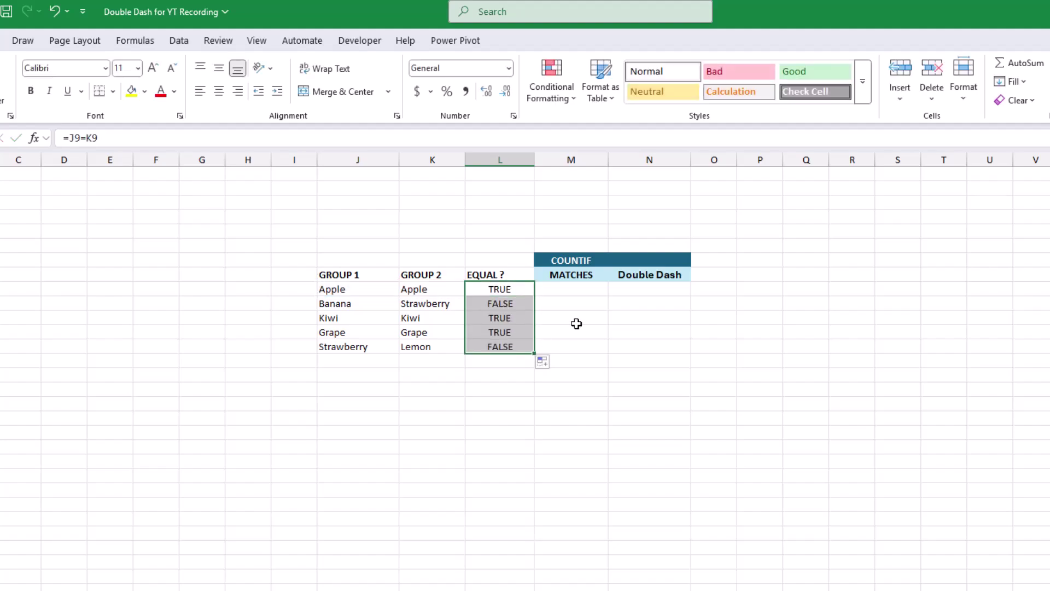
# Insert a COUNTIF function in the MATCHES cell, M9, with range L9:L13 and criteria TRUE
pyautogui.click(578, 292)
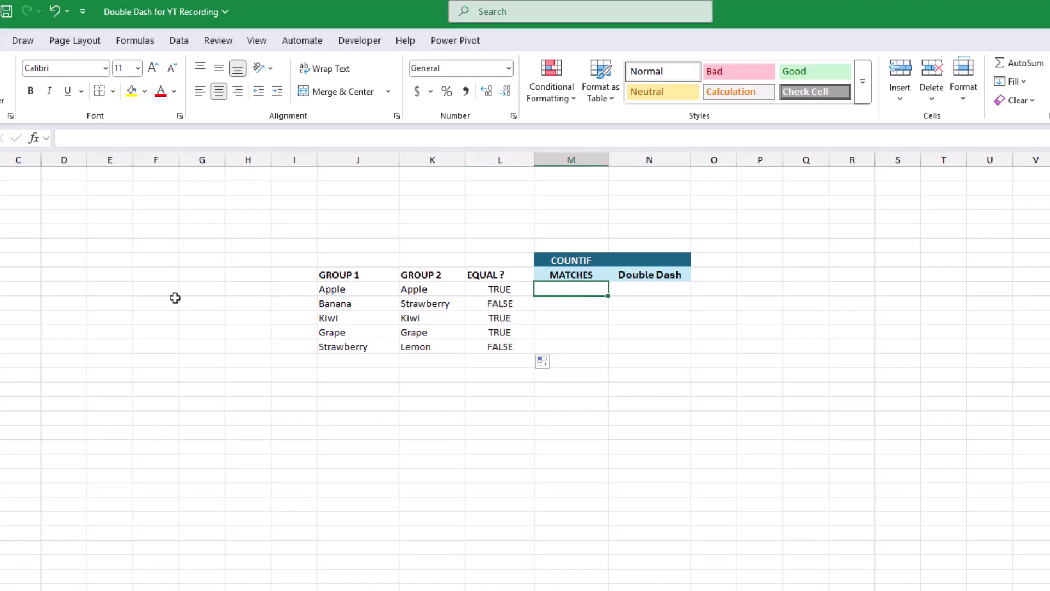
pyautogui.click(34, 138)
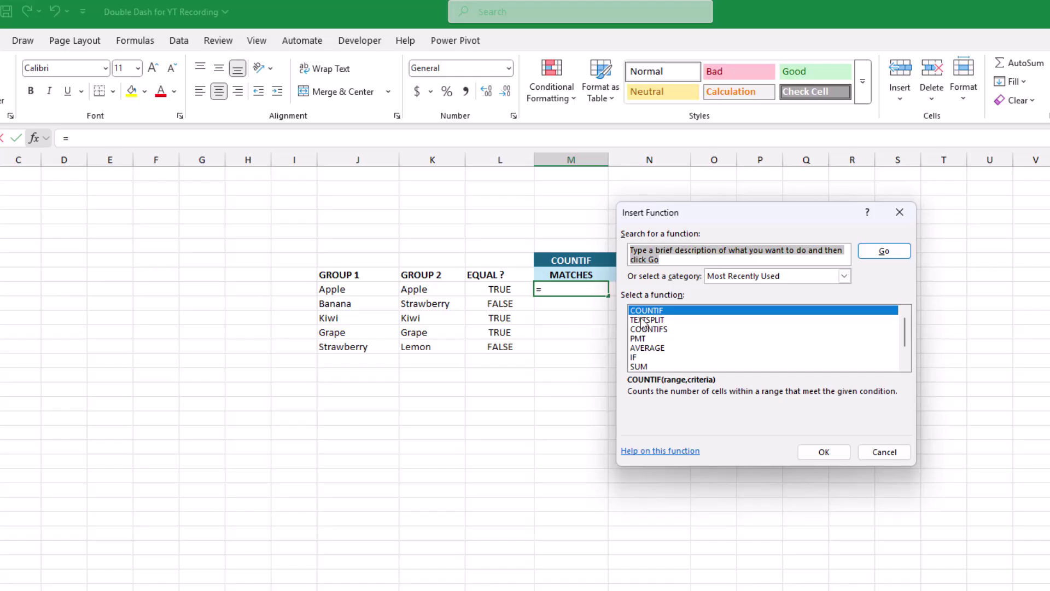
pyautogui.click(831, 453)
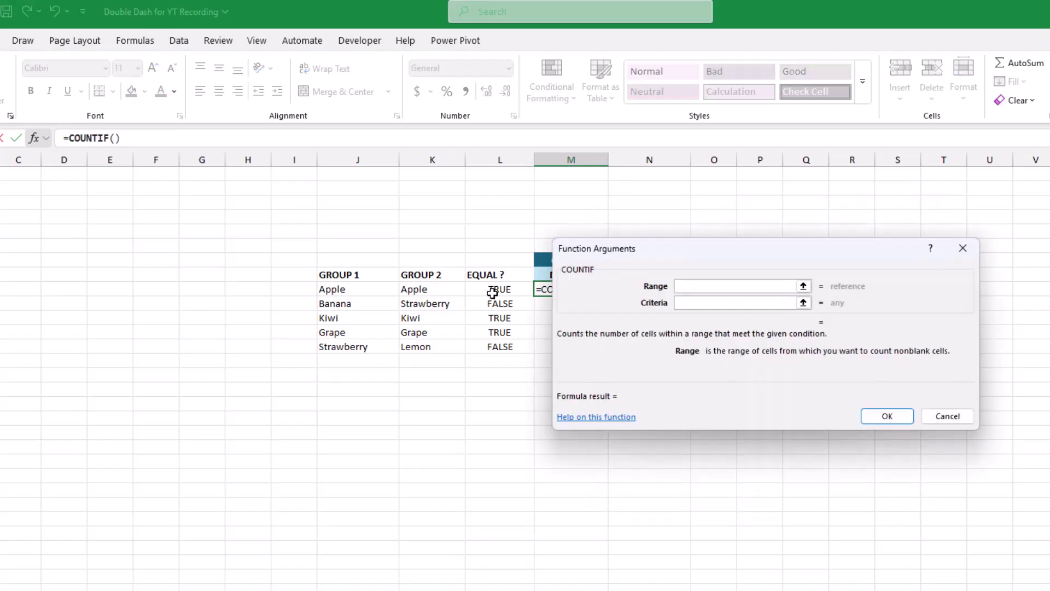
pyautogui.moveTo(492, 294); pyautogui.dragTo(499, 346)
pyautogui.click(689, 302)
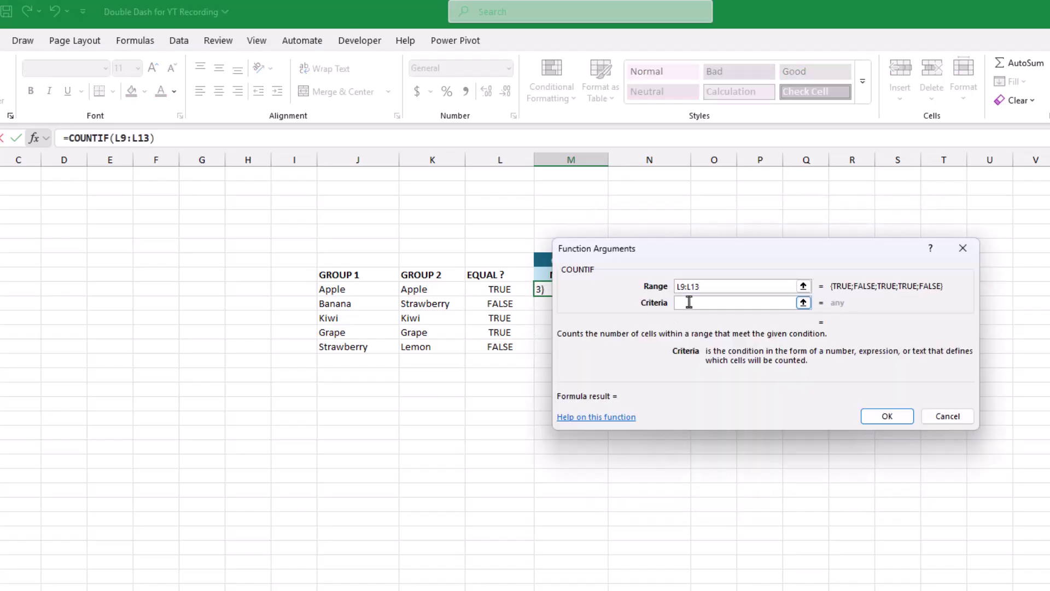
pyautogui.write('TRUE')
pyautogui.press('Return')
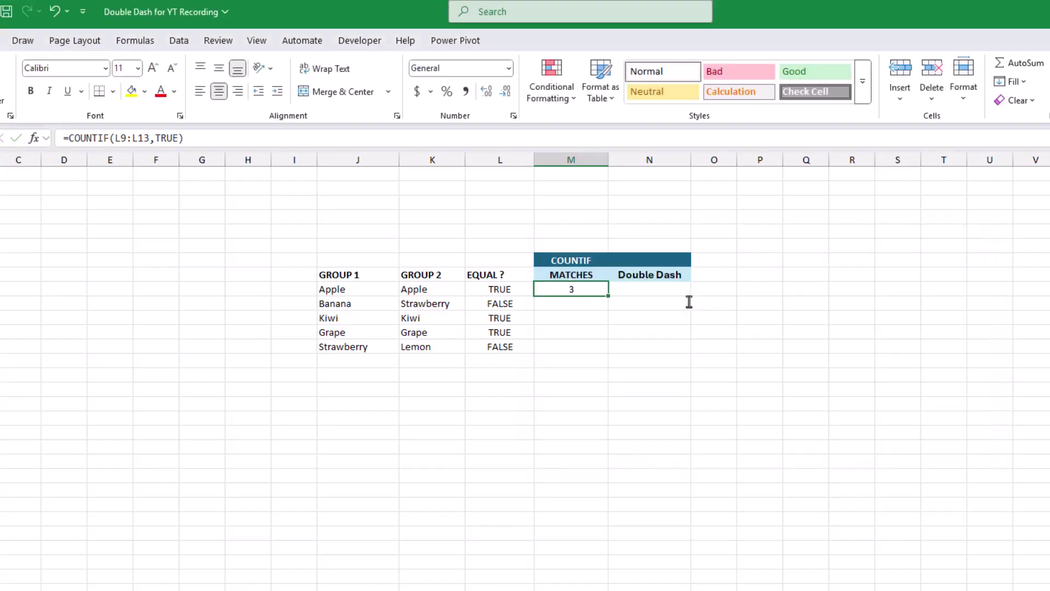
# Enter =SUM(--(L9:L13)) in the Double Dash cell, N9, and reselect that cell
pyautogui.click(643, 290)
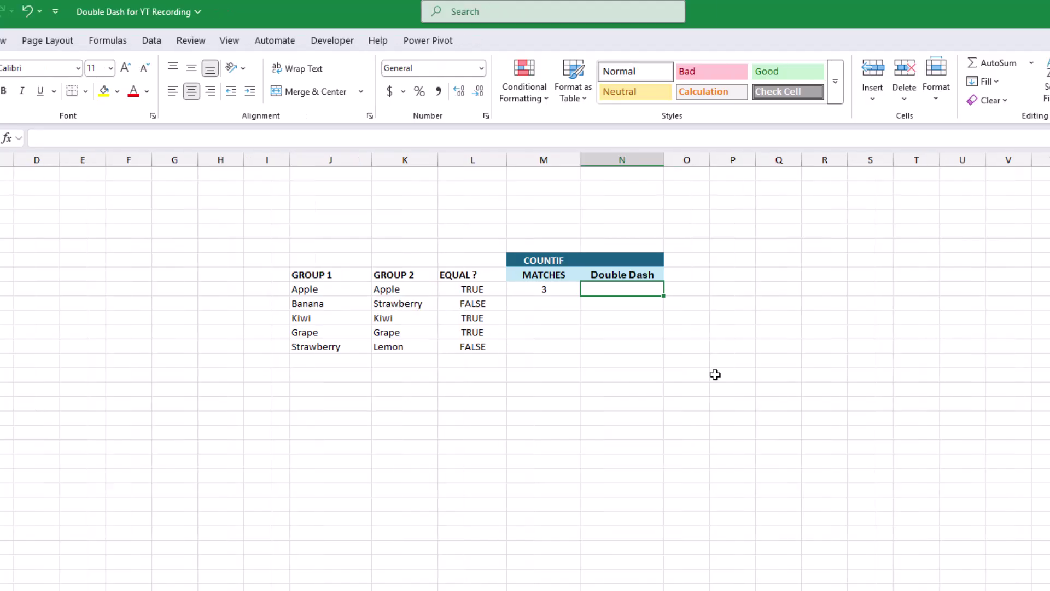
pyautogui.write('=sum')
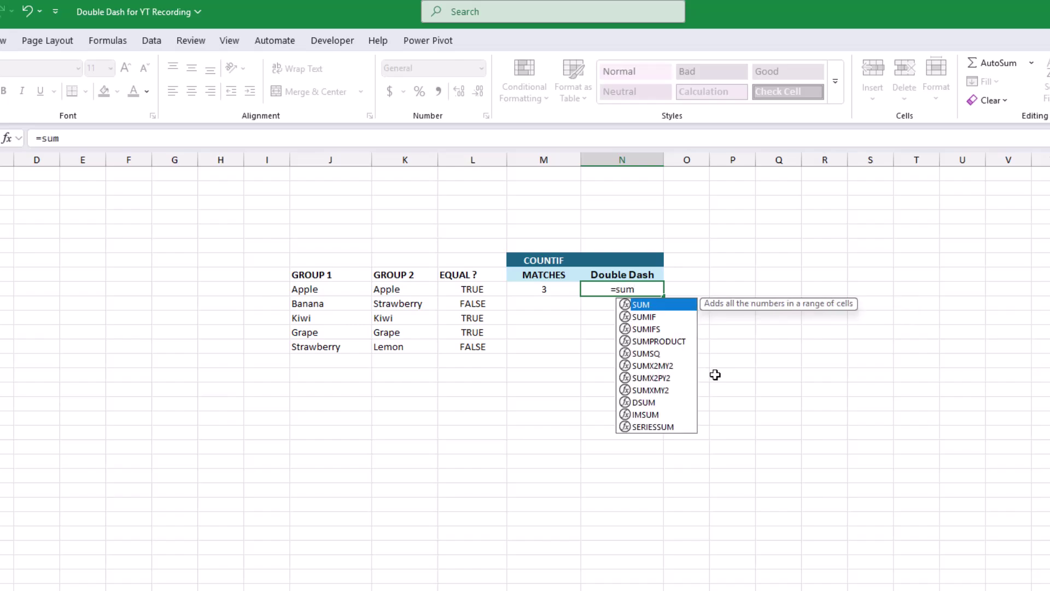
pyautogui.write('(')
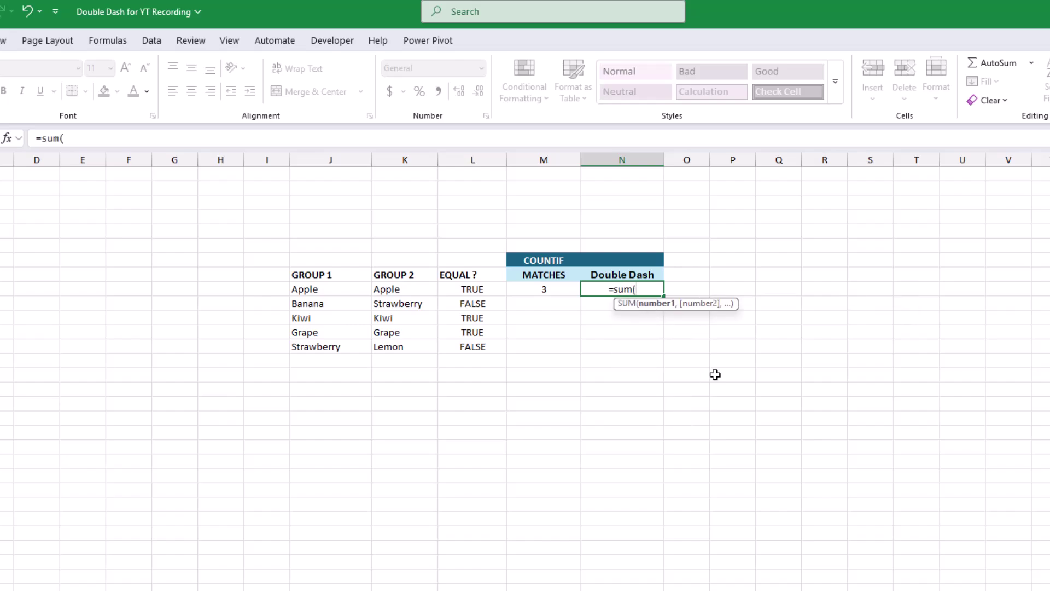
pyautogui.write('--')
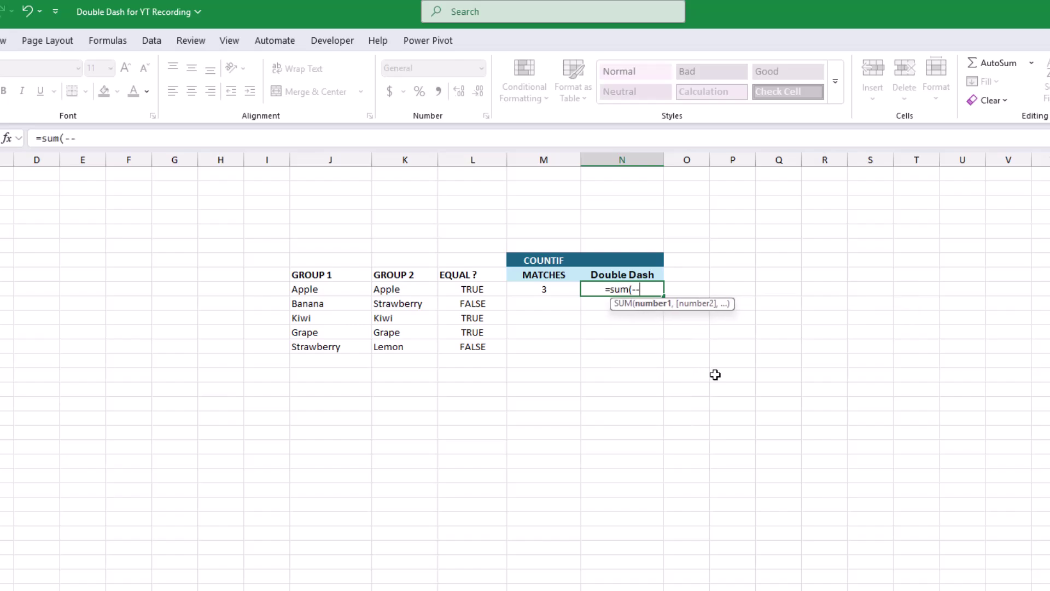
pyautogui.write('(')
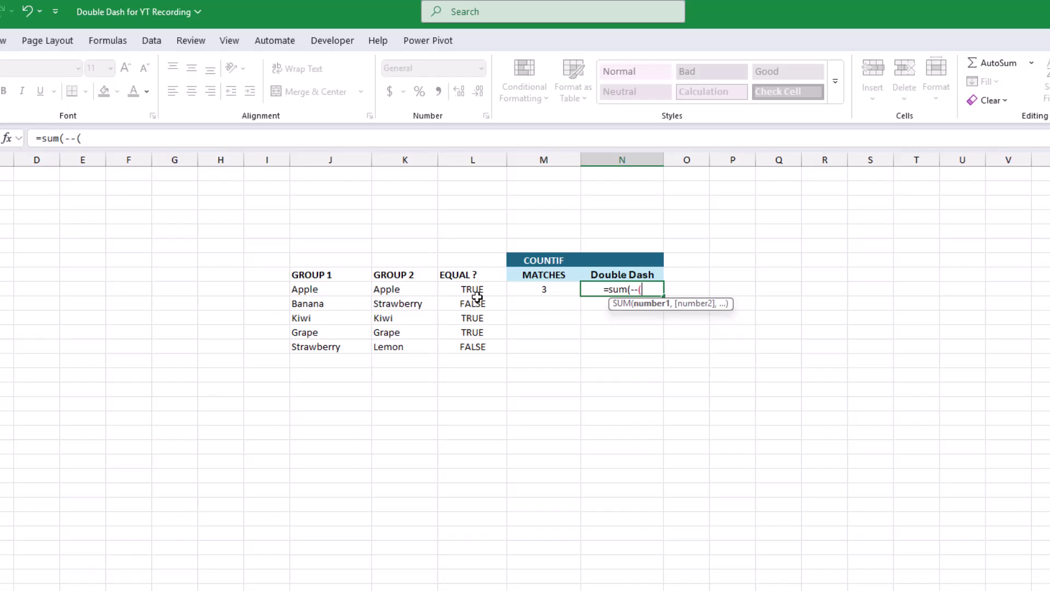
pyautogui.moveTo(473, 291); pyautogui.dragTo(473, 342)
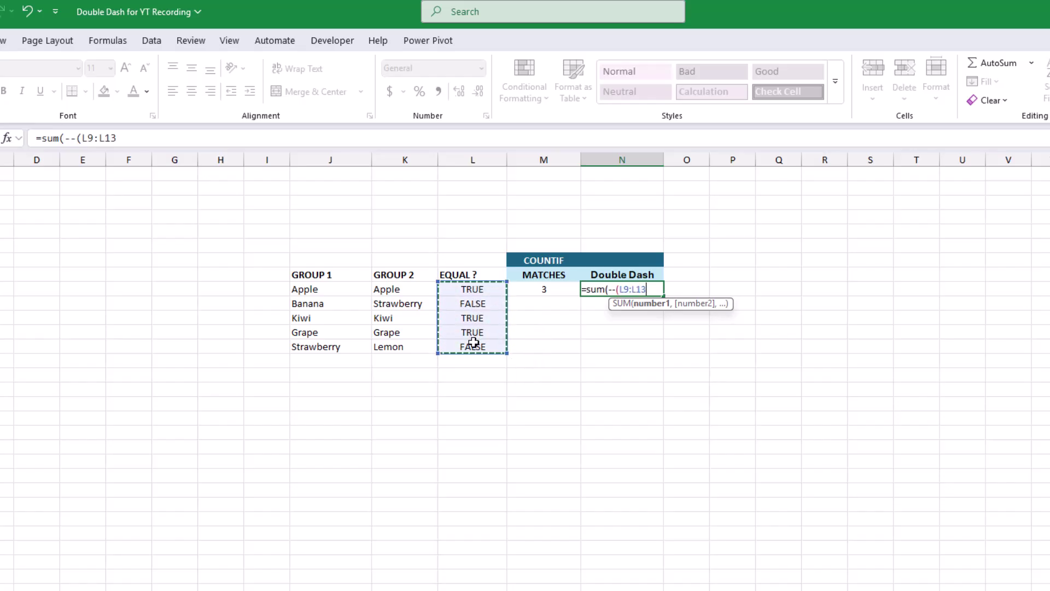
pyautogui.write('))')
pyautogui.press('Return')
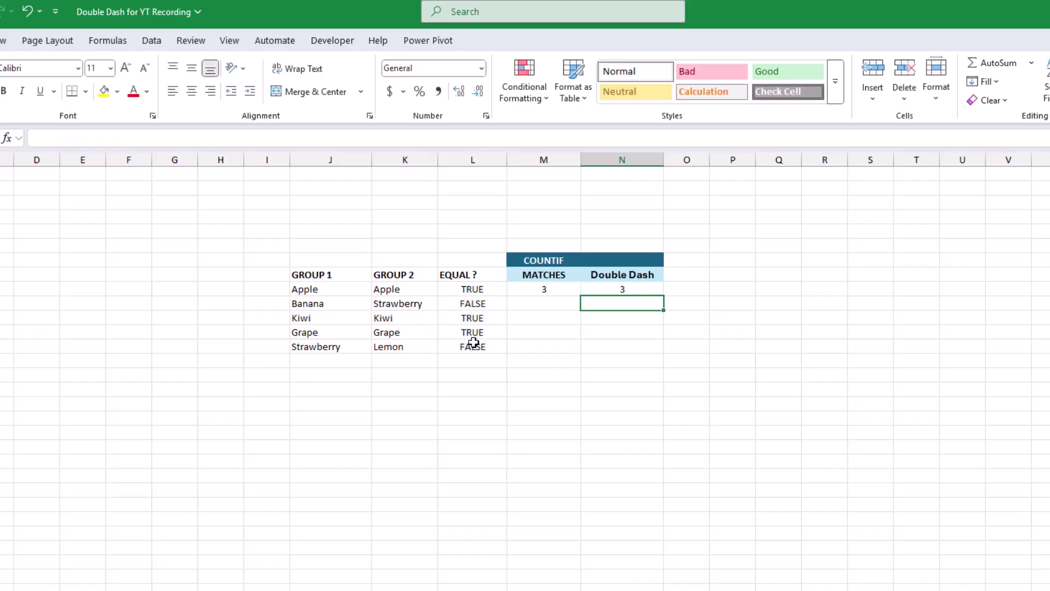
pyautogui.press('Up')
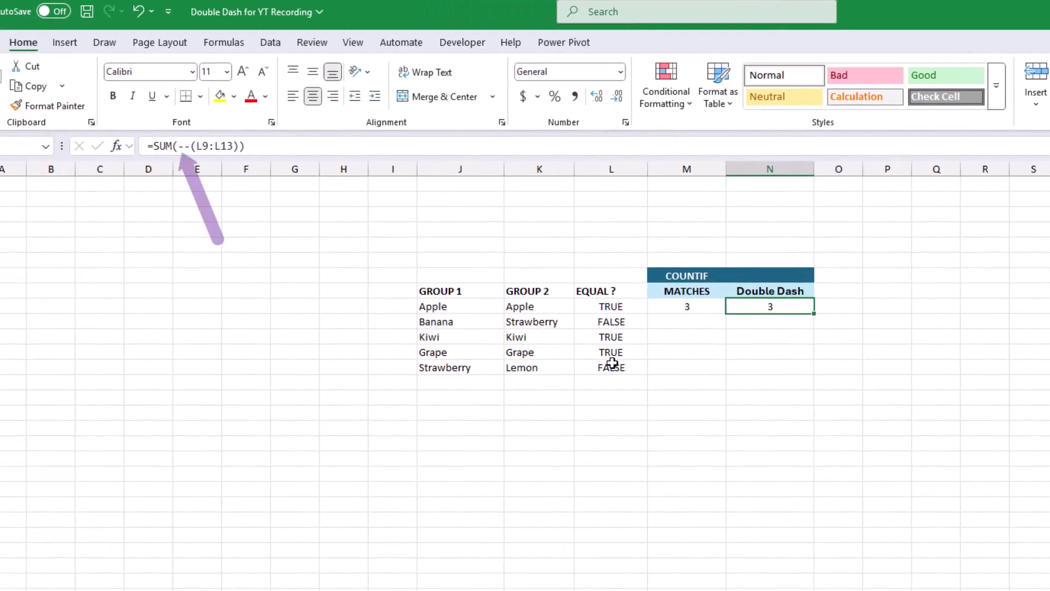
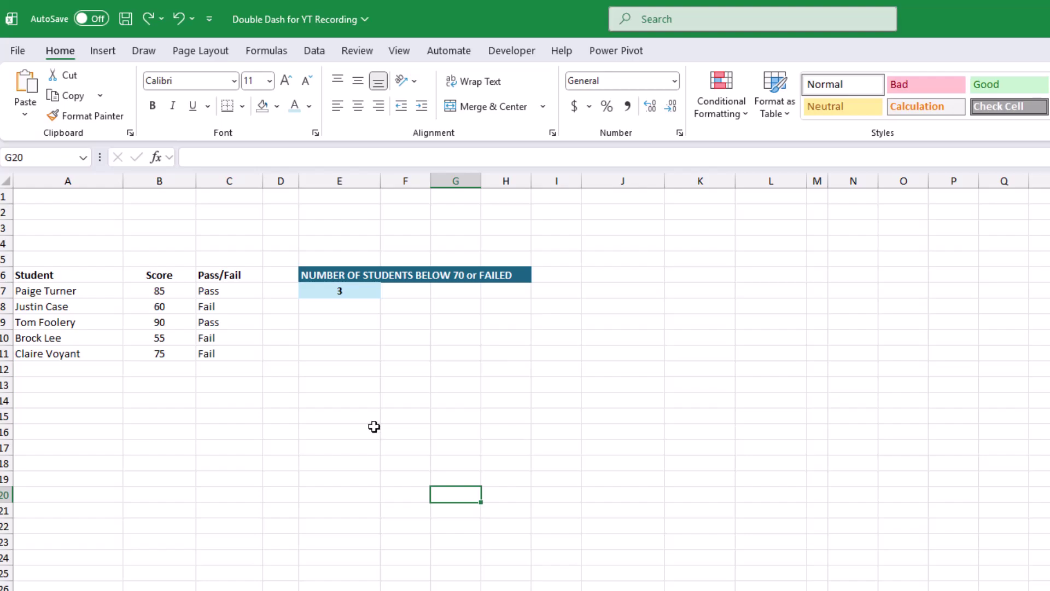
# Evaluate the student-count formula in E7 part by part with Evaluate Formula, and close the evaluation
pyautogui.click(345, 287)
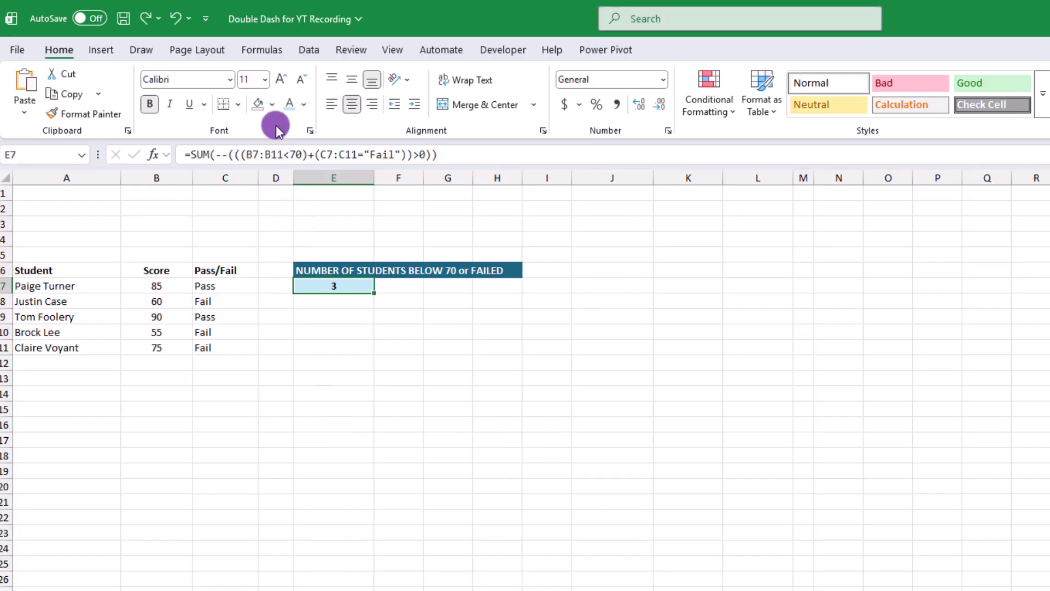
pyautogui.click(262, 49)
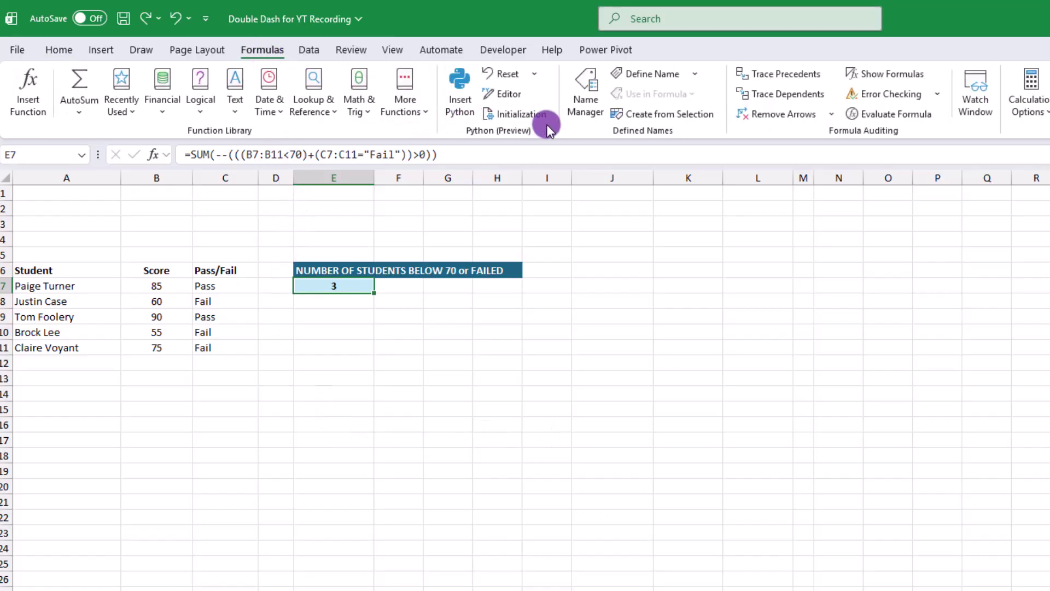
pyautogui.click(875, 112)
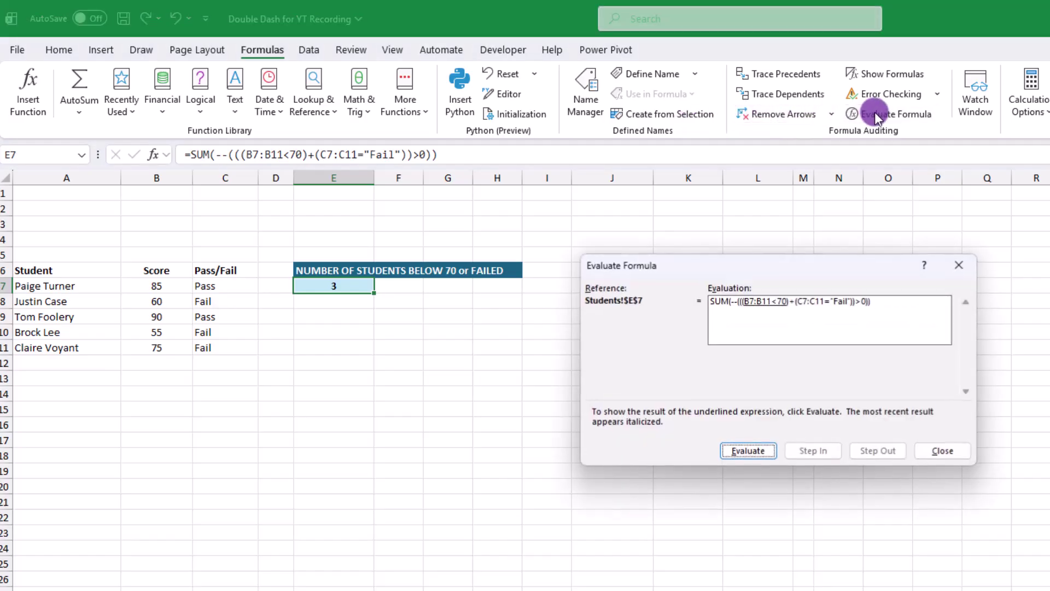
pyautogui.moveTo(815, 268); pyautogui.dragTo(769, 265)
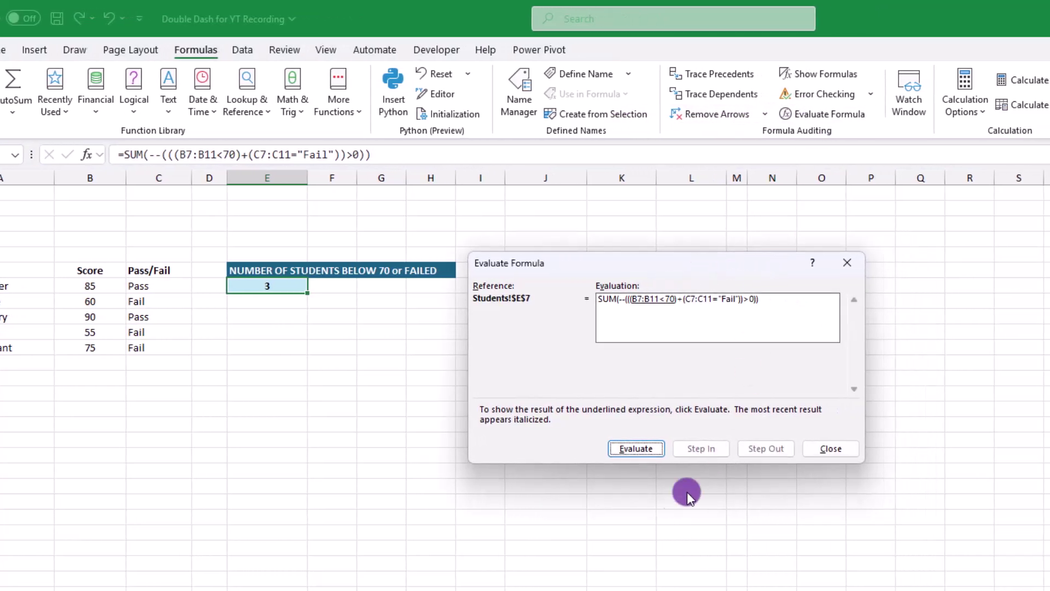
pyautogui.click(645, 449)
pyautogui.click(641, 452)
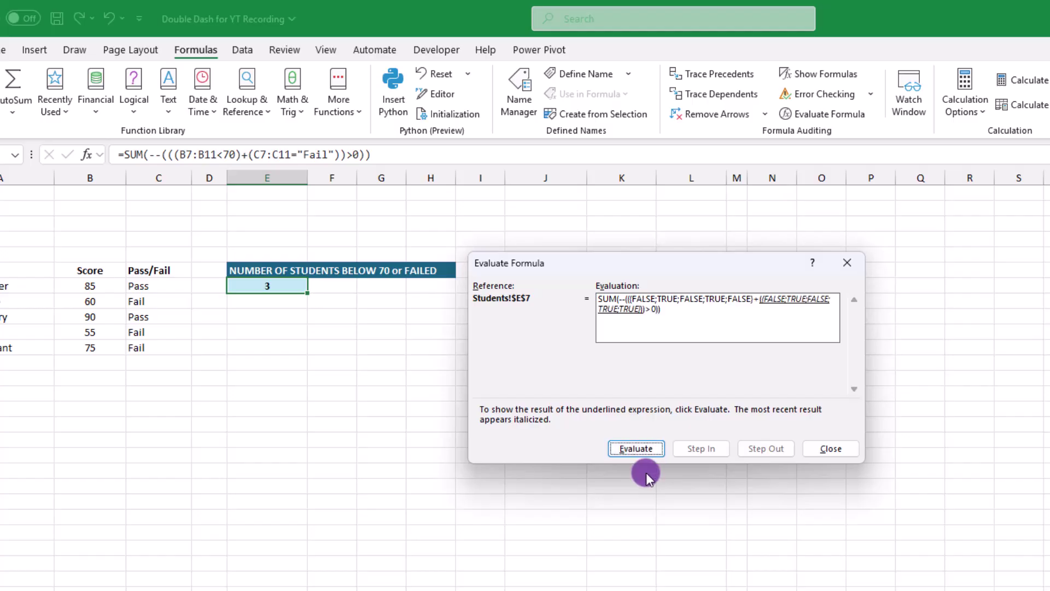
pyautogui.click(647, 455)
pyautogui.click(641, 455)
pyautogui.click(642, 453)
pyautogui.click(644, 450)
pyautogui.click(829, 450)
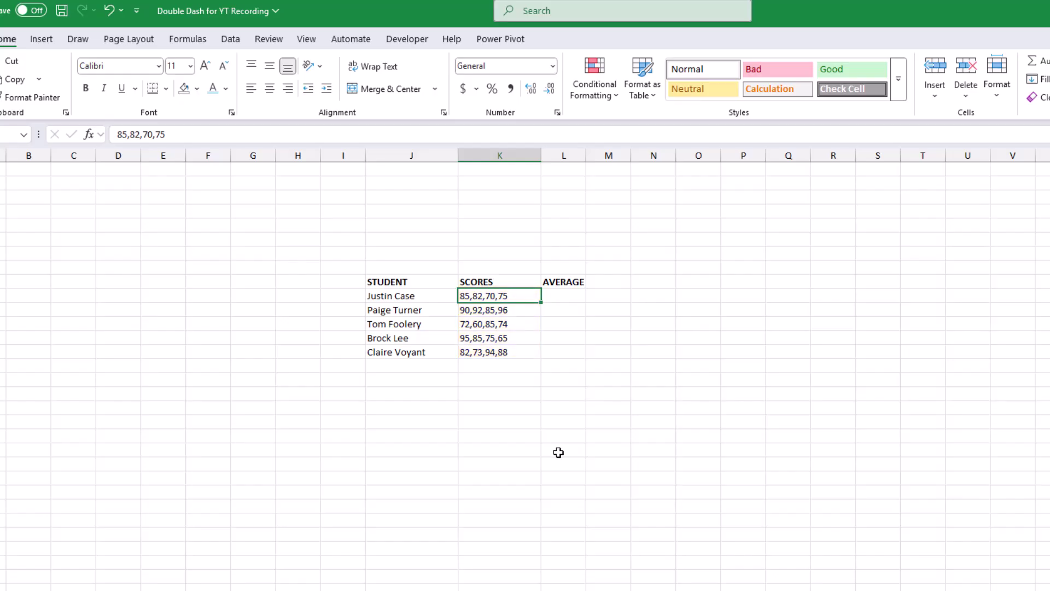
# Split the scores in K10 with Text to Columns as delimited data into destination L10, and append ,77,93 to the original scores in K10
pyautogui.click(230, 38)
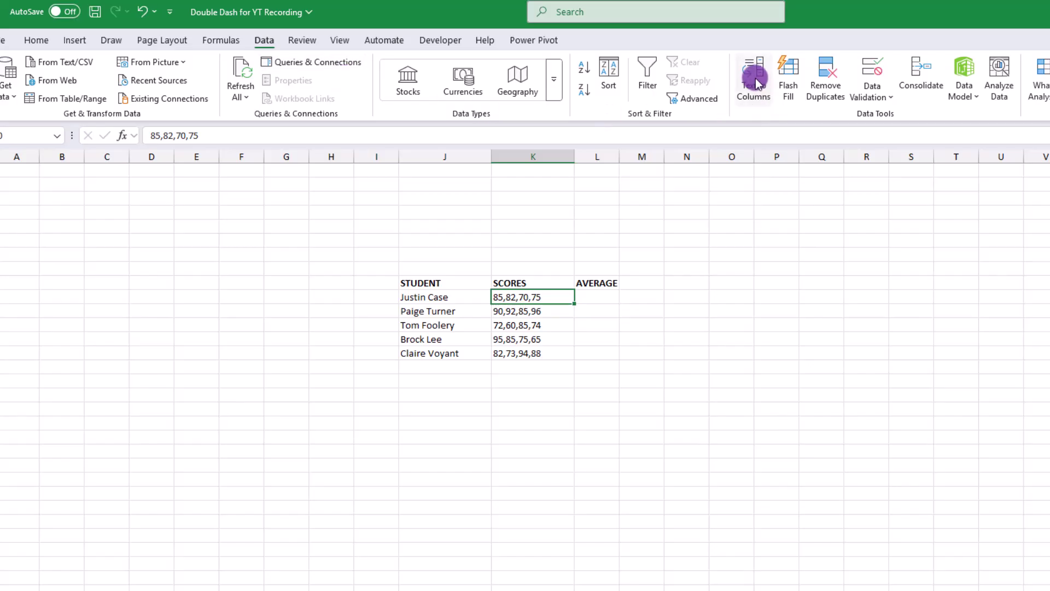
pyautogui.click(756, 82)
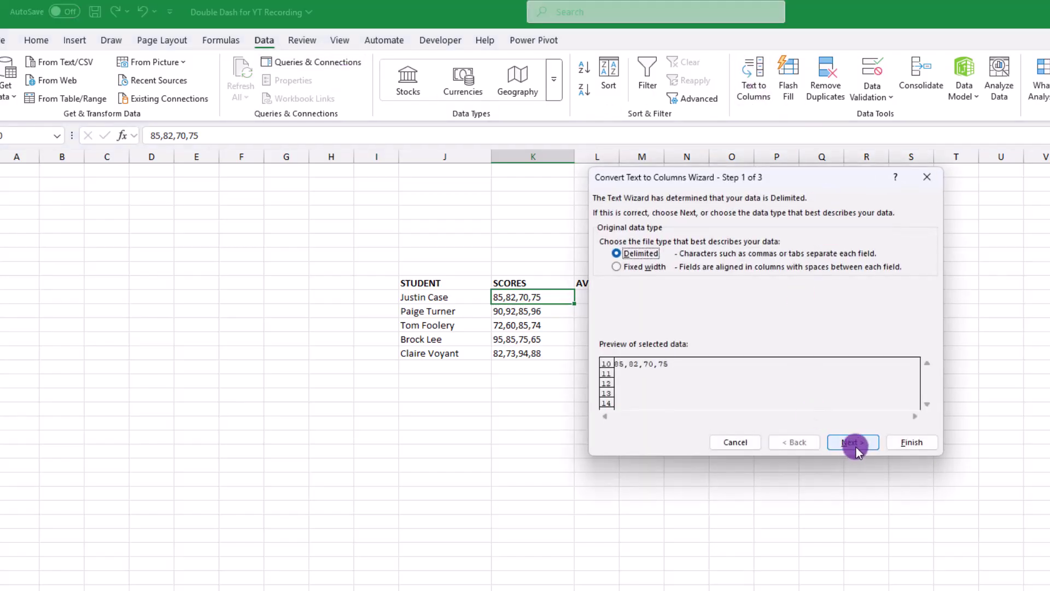
pyautogui.click(855, 445)
pyautogui.click(855, 445)
pyautogui.moveTo(627, 171); pyautogui.dragTo(699, 187)
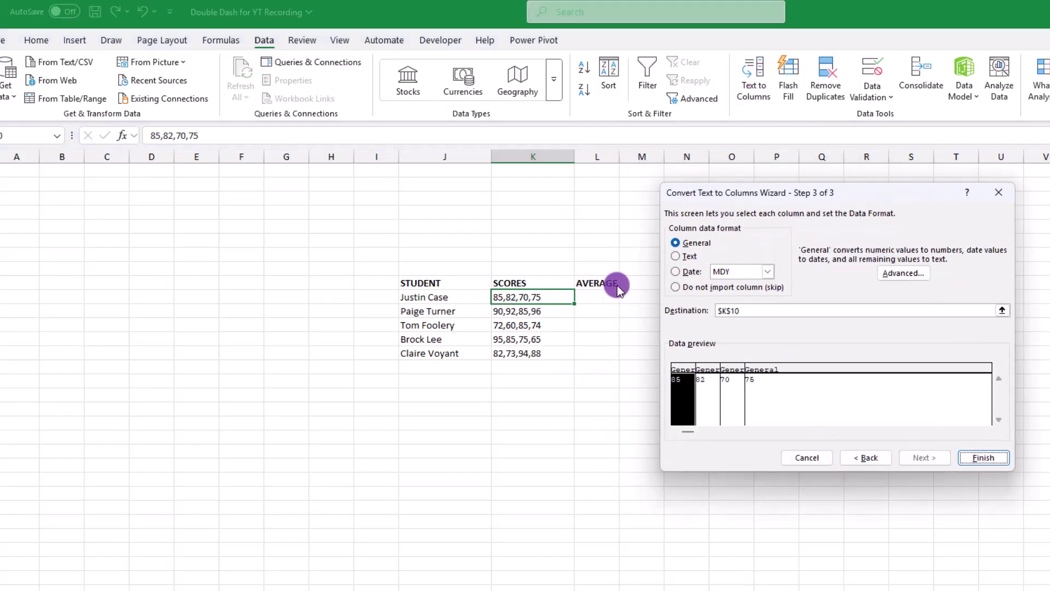
pyautogui.click(704, 310)
pyautogui.click(596, 296)
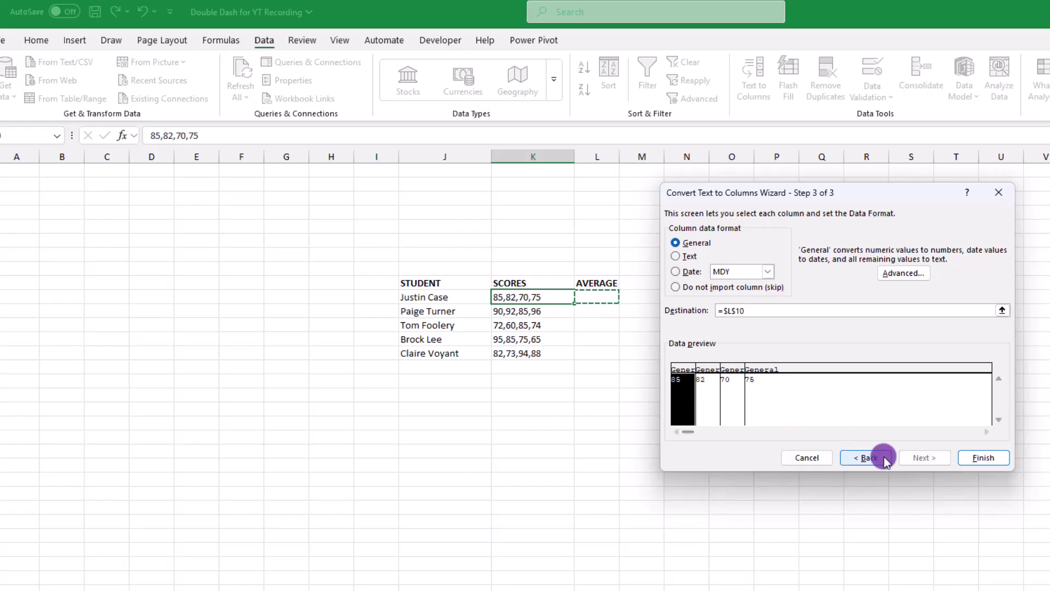
pyautogui.click(983, 457)
pyautogui.doubleClick(547, 295)
pyautogui.write(',77,93')
# Enter =TEXTSPLIT(K10,",") in the first AVERAGE cell, L10, to split the comma-separated scores
pyautogui.write('=')
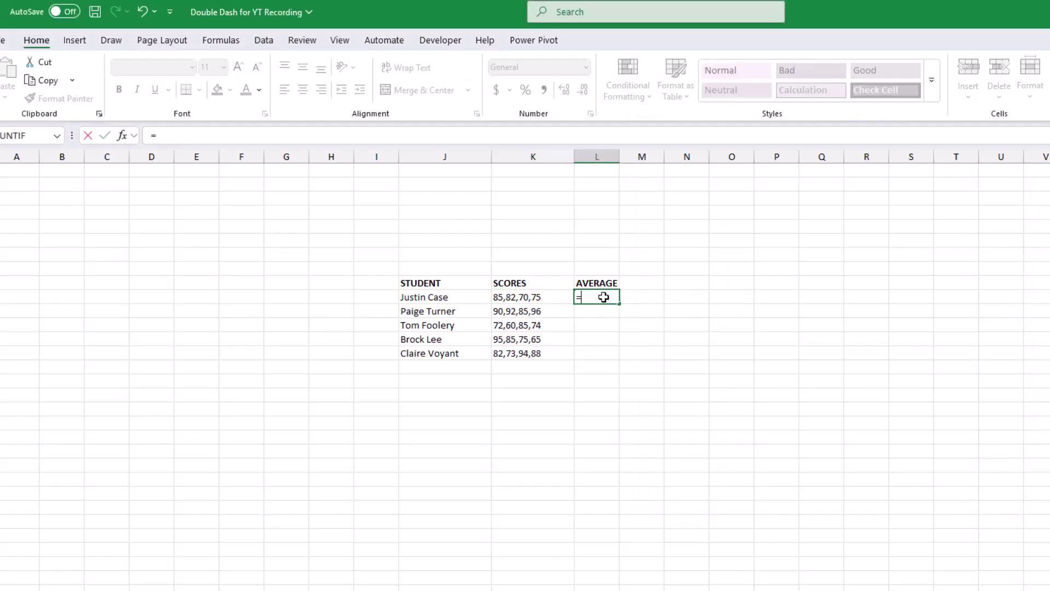
pyautogui.write('textsplit(')
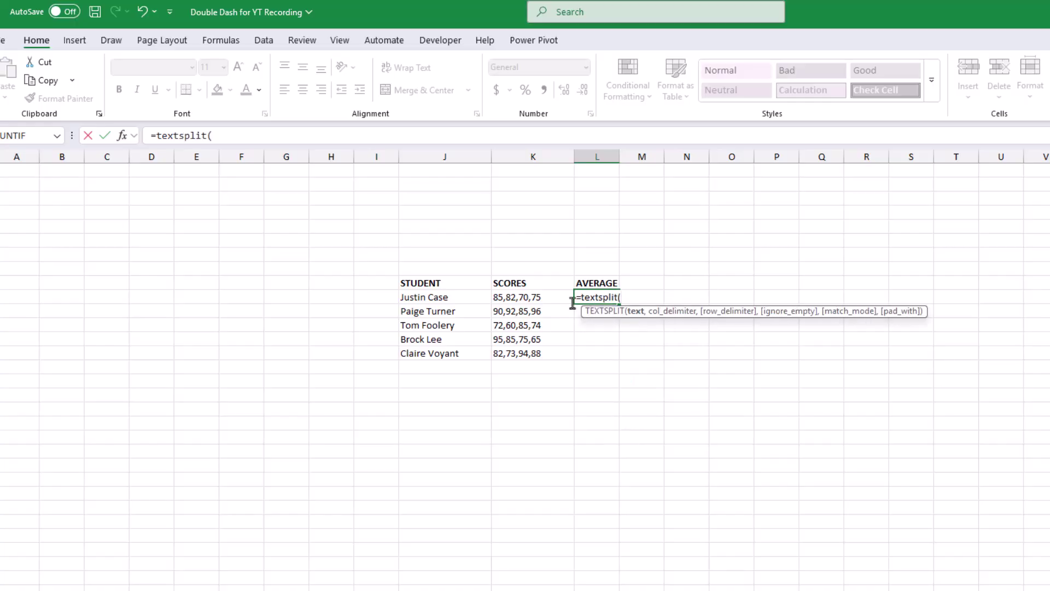
pyautogui.click(531, 297)
pyautogui.write(',","')
pyautogui.press('Return')
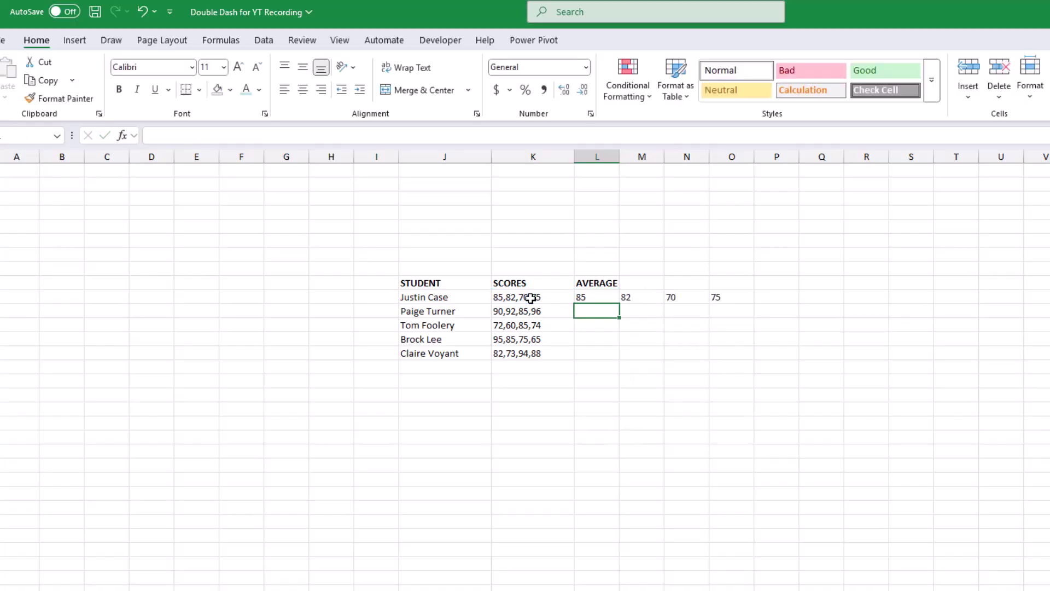
# Append ,77,99 to the first student's scores in K10
pyautogui.click(533, 297)
pyautogui.click(212, 136)
pyautogui.write(',77,')
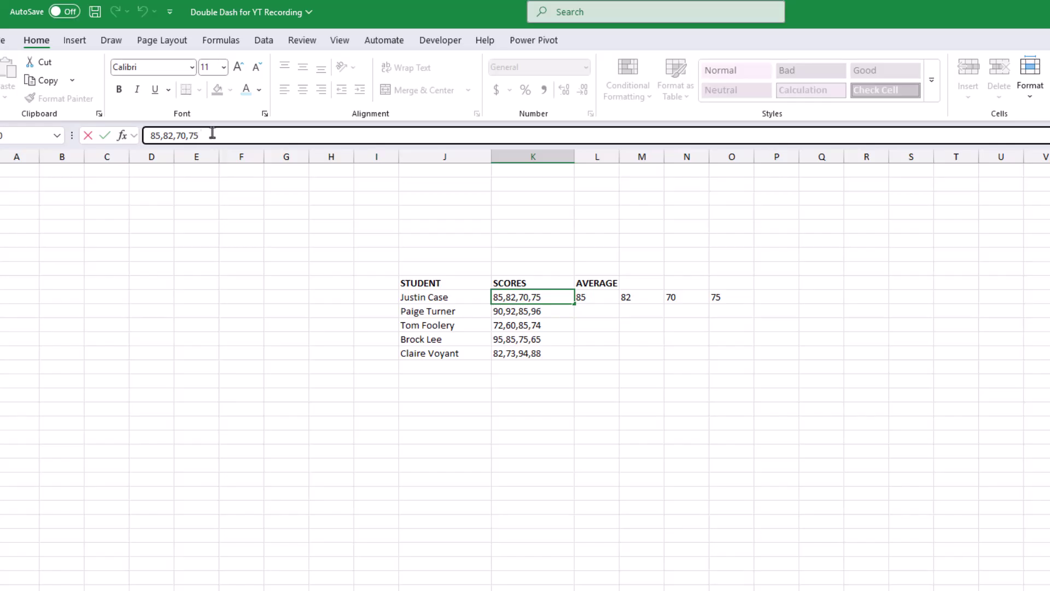
pyautogui.write('99')
pyautogui.press('Return')
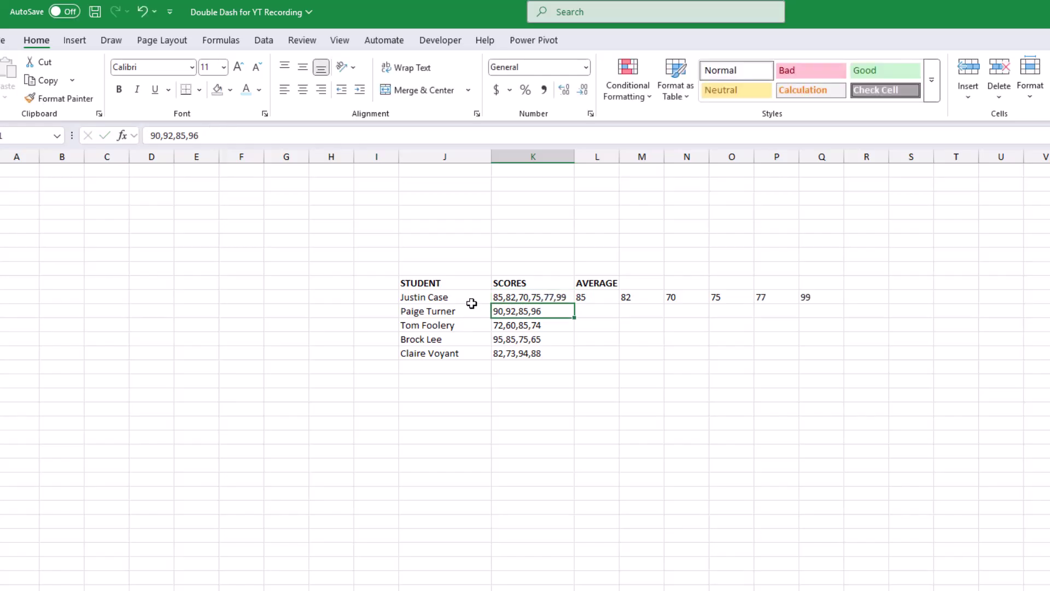
# Try to average the split scores L10:Q10 with AVERAGE in R10, and undo back to the original scores and an empty L10
pyautogui.click(864, 296)
pyautogui.write('=average(')
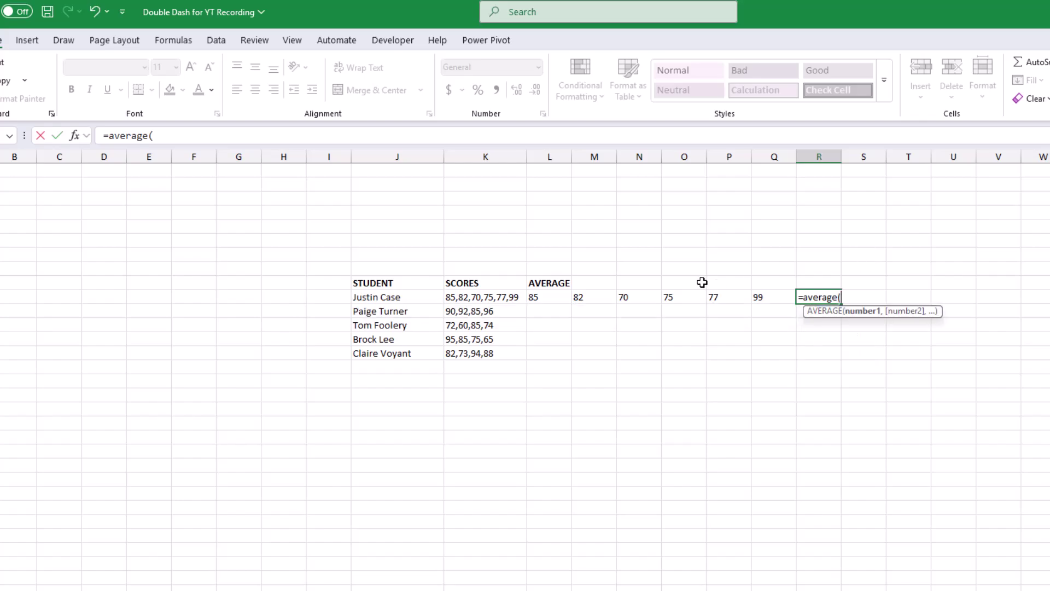
pyautogui.moveTo(551, 297); pyautogui.dragTo(755, 295)
pyautogui.press('Return')
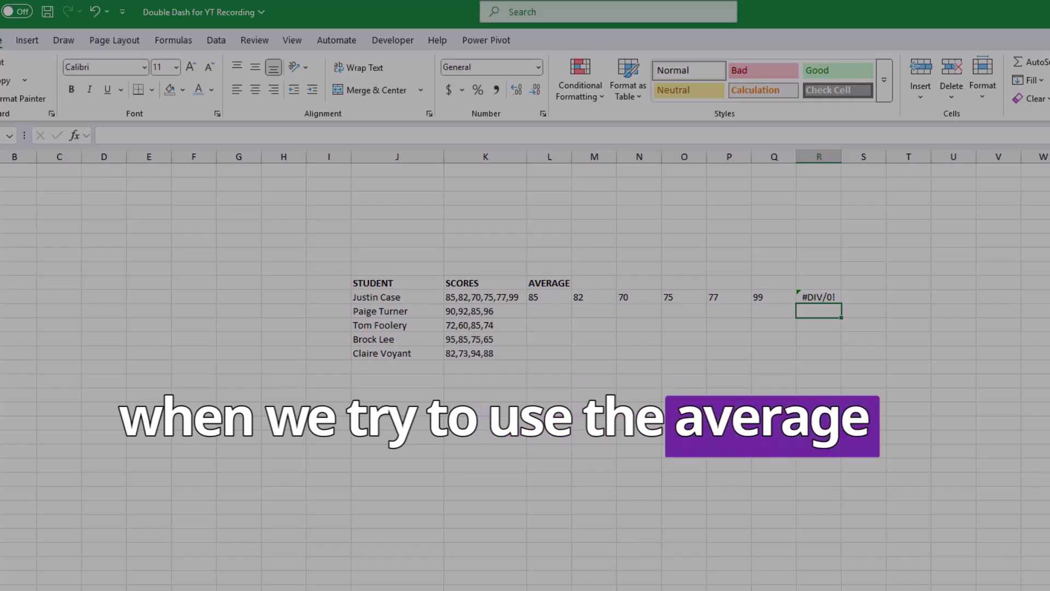
pyautogui.hotkey('ctrl', 'z')
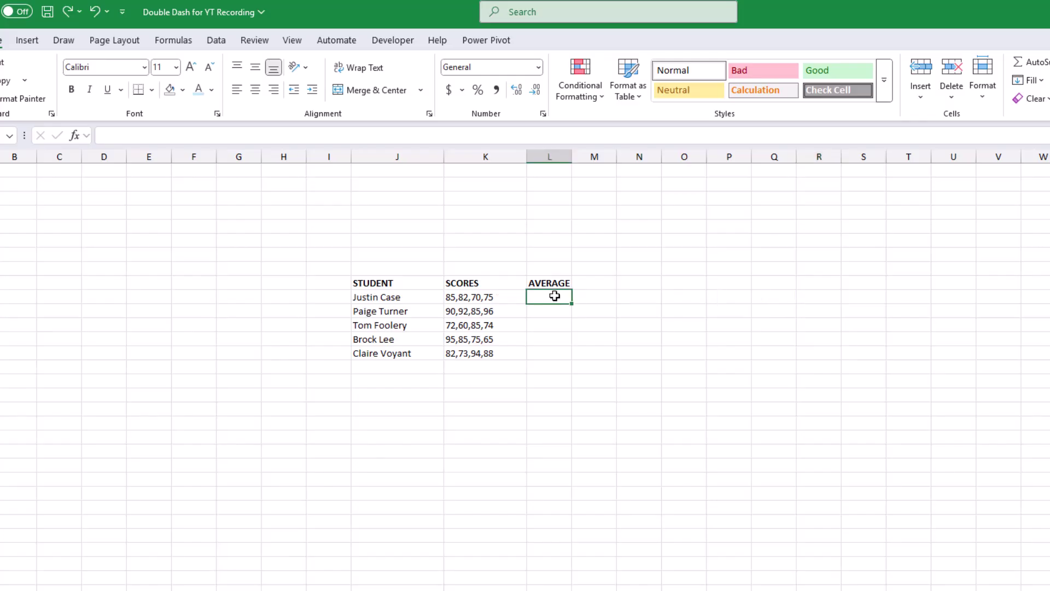
# Enter =TEXTSPLIT(K10,",") in the first AVERAGE cell and fill it down to L14
pyautogui.write('=textsplit(')
pyautogui.click(489, 297)
pyautogui.write(',","')
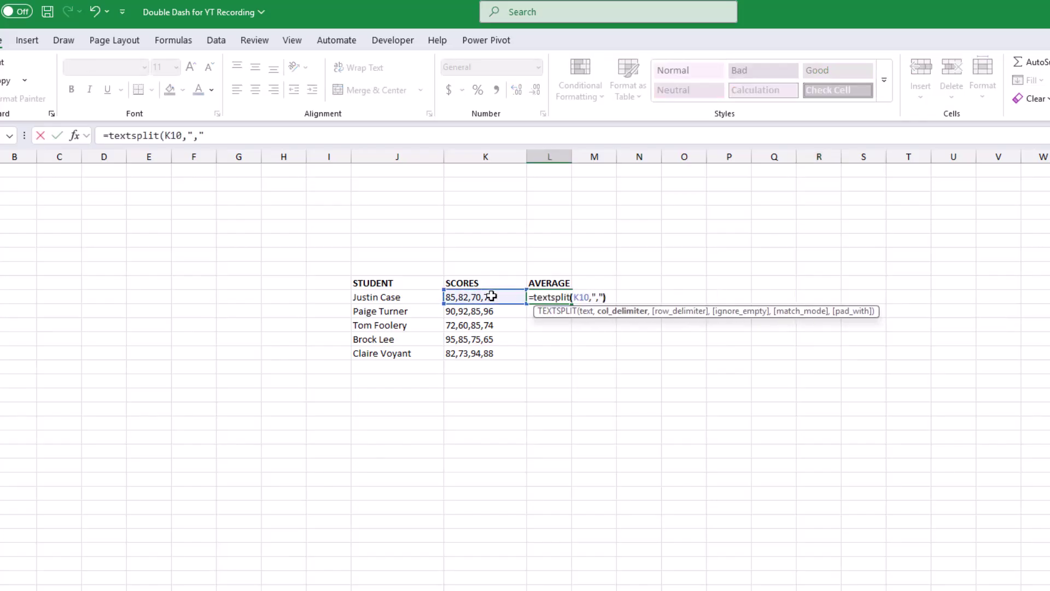
pyautogui.press('Return')
pyautogui.moveTo(572, 304); pyautogui.dragTo(571, 362)
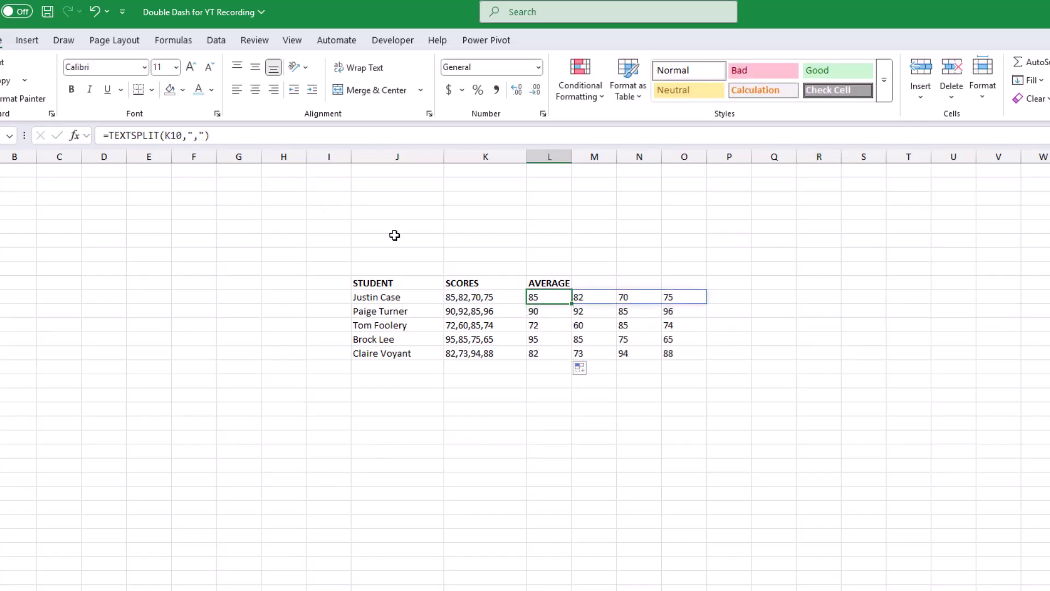
# Wrap the L10 formula in AVERAGE as =AVERAGE(TEXTSPLIT(K10,",")) and fill it down to L14
pyautogui.click(214, 141)
pyautogui.press('Home')
pyautogui.press('Right')
pyautogui.write('average(')
pyautogui.click(283, 139)
pyautogui.write(')')
pyautogui.press('Return')
pyautogui.click(557, 297)
pyautogui.moveTo(571, 304); pyautogui.dragTo(571, 360)
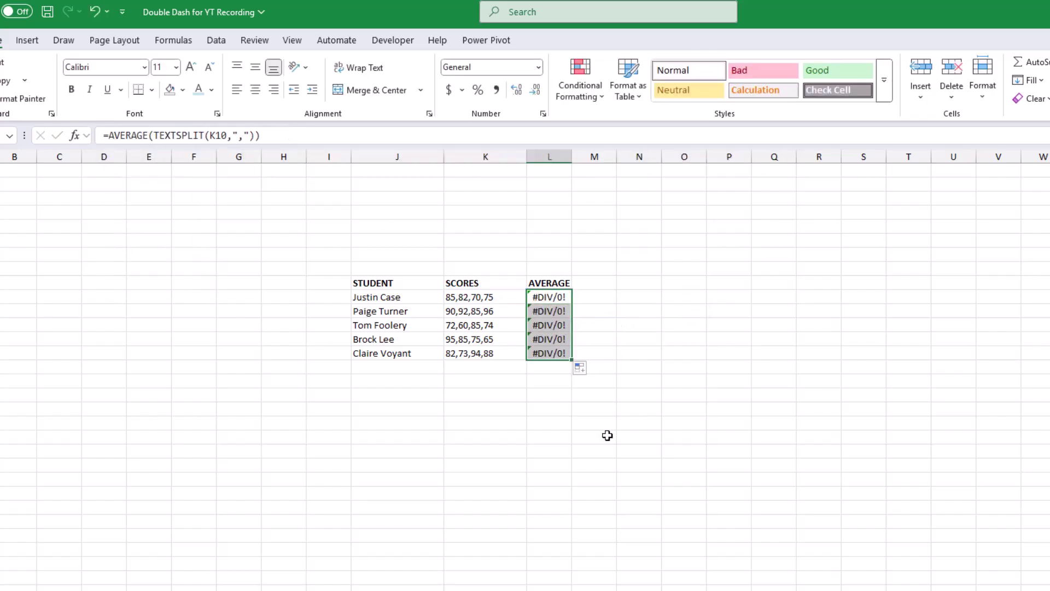
# Undo the fill below L10 and add the double dash to its formula, making it =AVERAGE(--(TEXTSPLIT(K10,",")))
pyautogui.hotkey('ctrl', 'z')
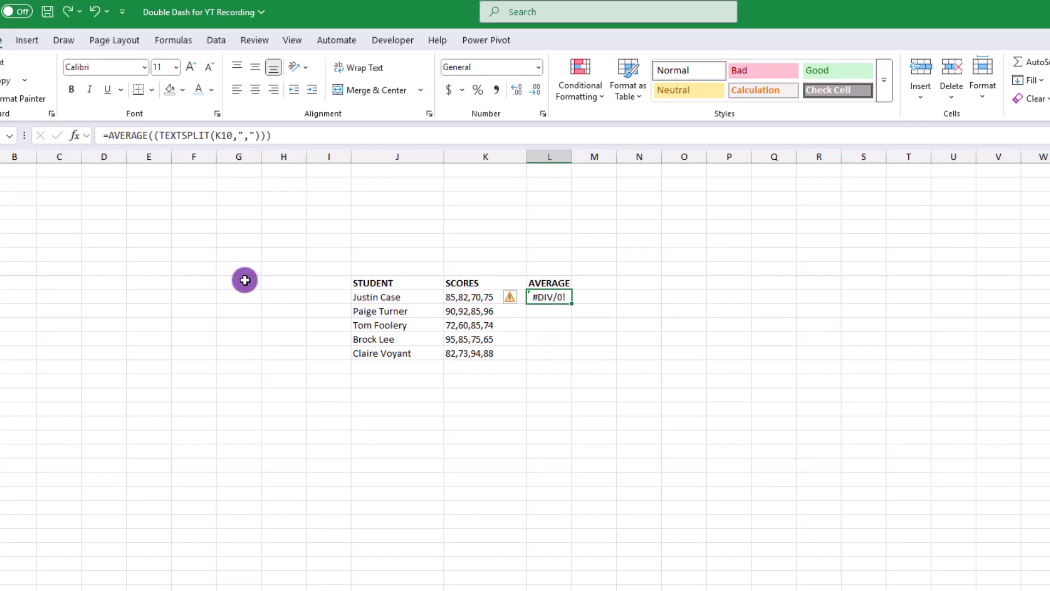
pyautogui.click(153, 136)
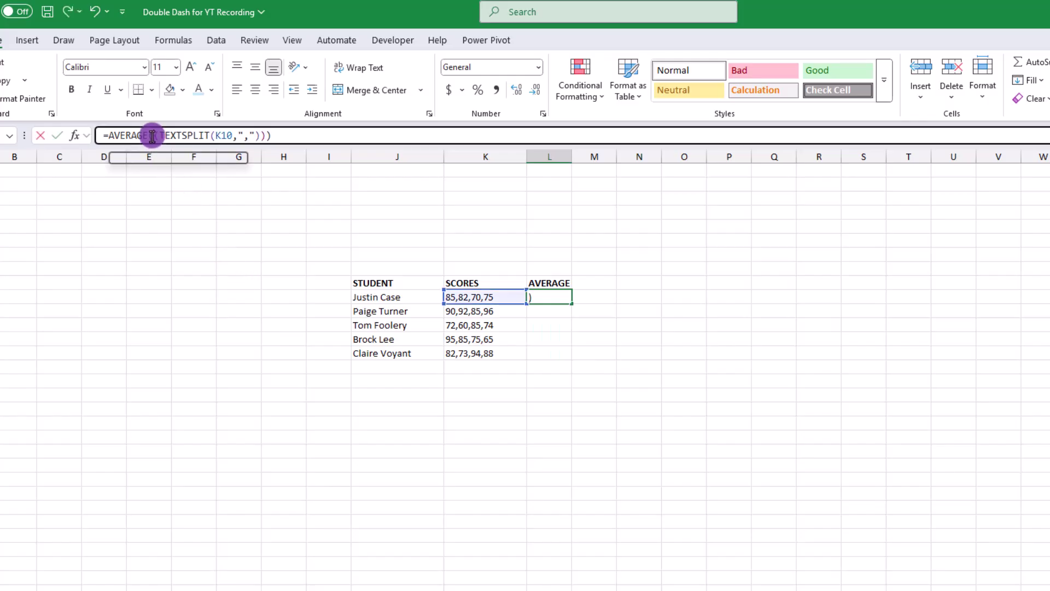
pyautogui.write('--')
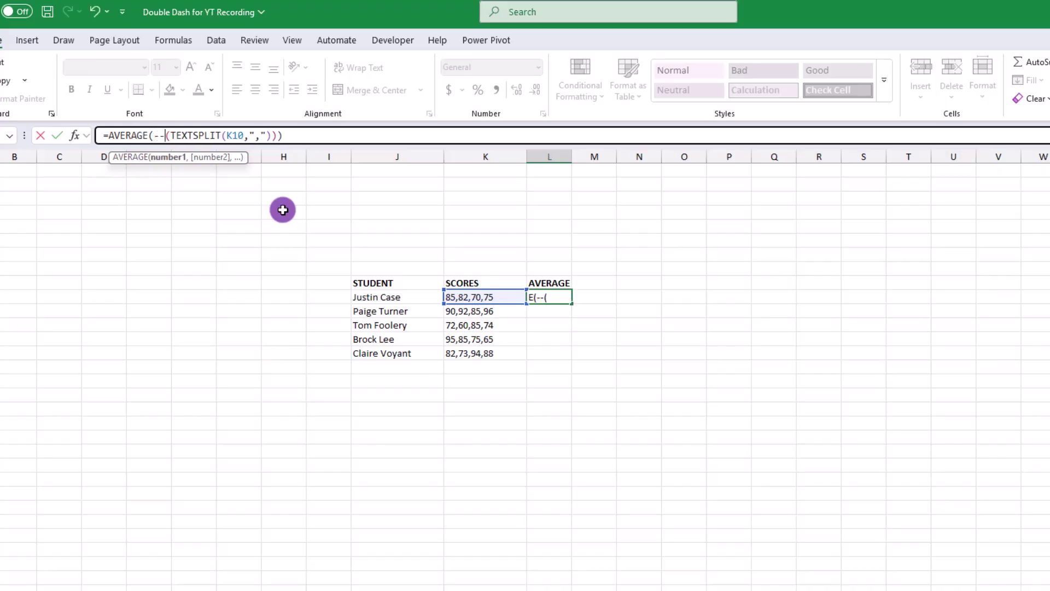
pyautogui.press('Return')
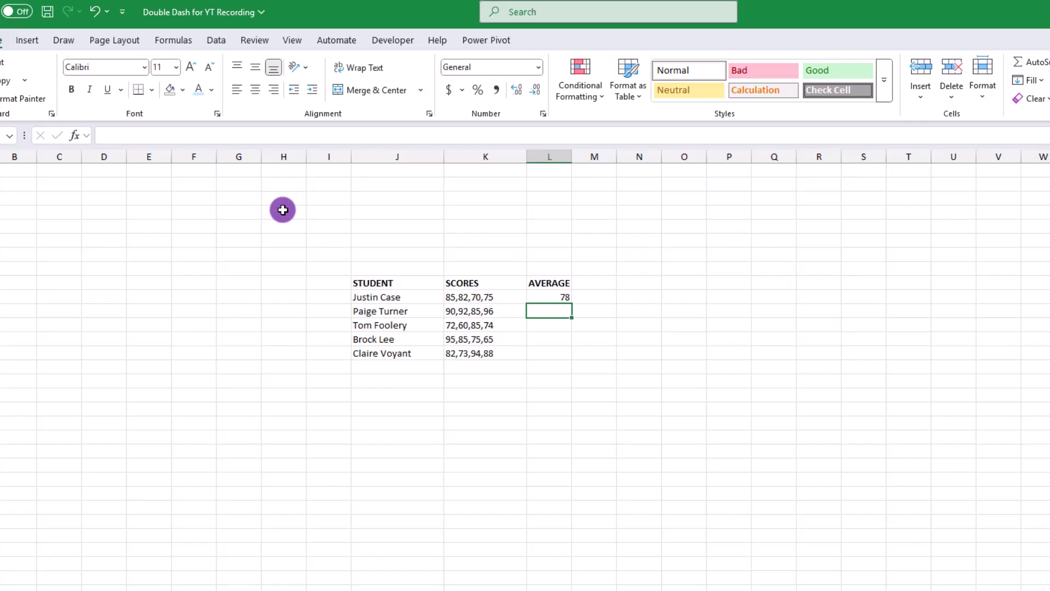
# Fill the double-dash average formula from L10 down to L14, and deselect the range
pyautogui.click(549, 295)
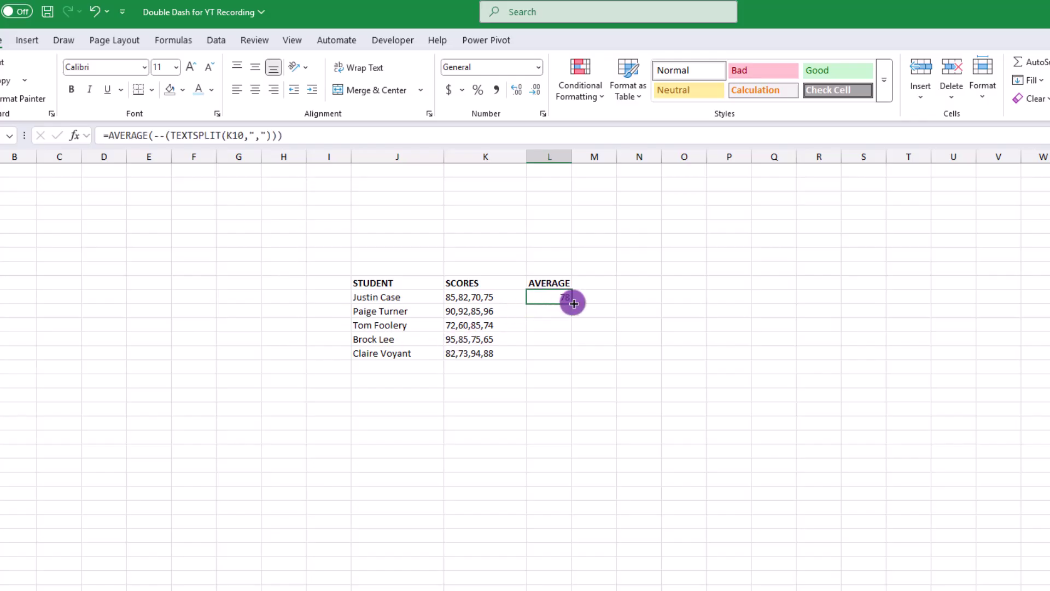
pyautogui.moveTo(570, 303); pyautogui.dragTo(577, 362)
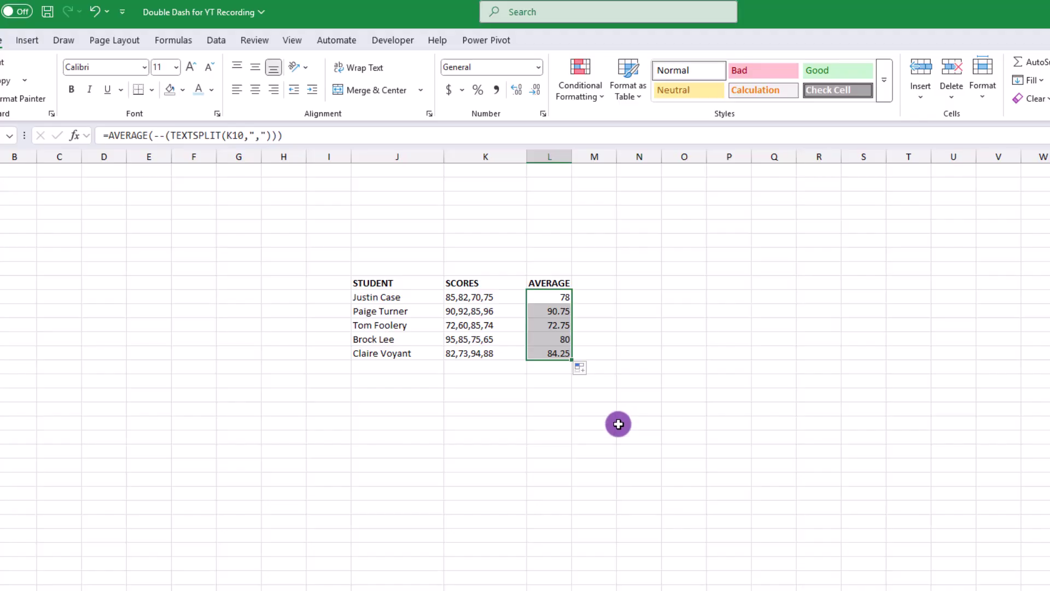
pyautogui.click(618, 424)
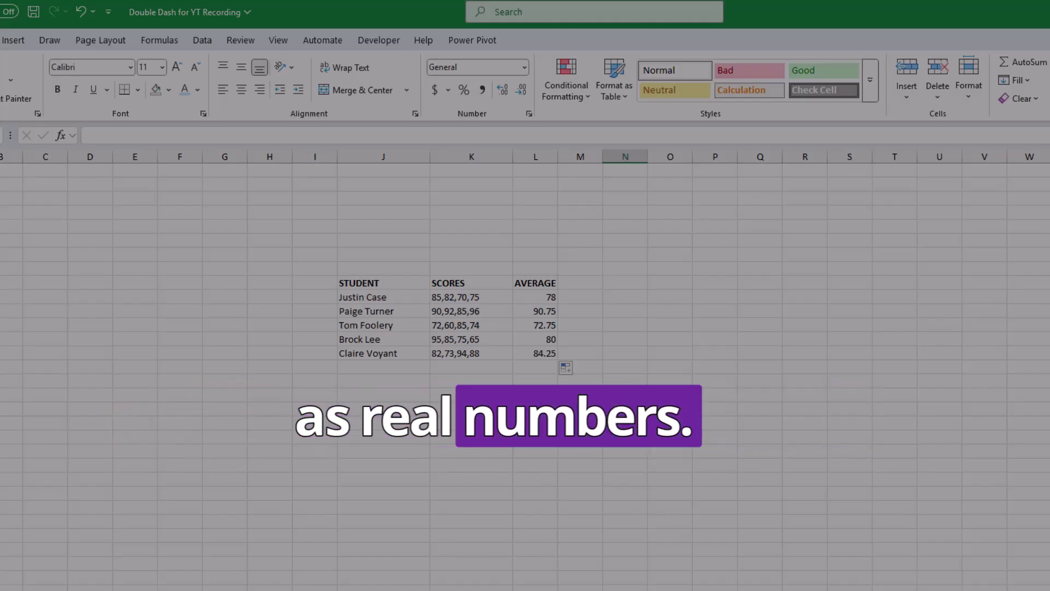
pyautogui.click(604, 425)
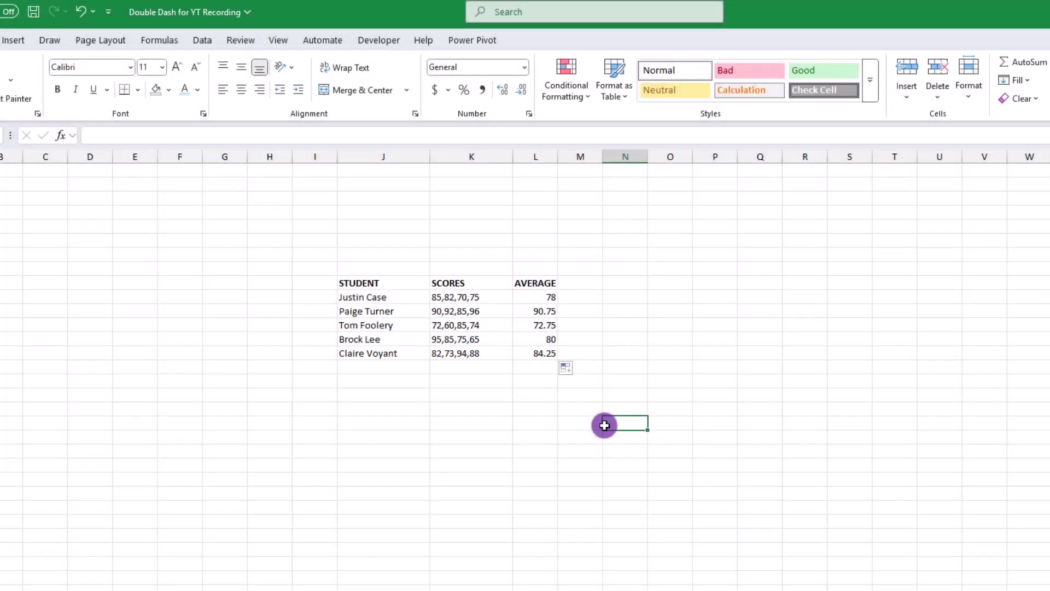